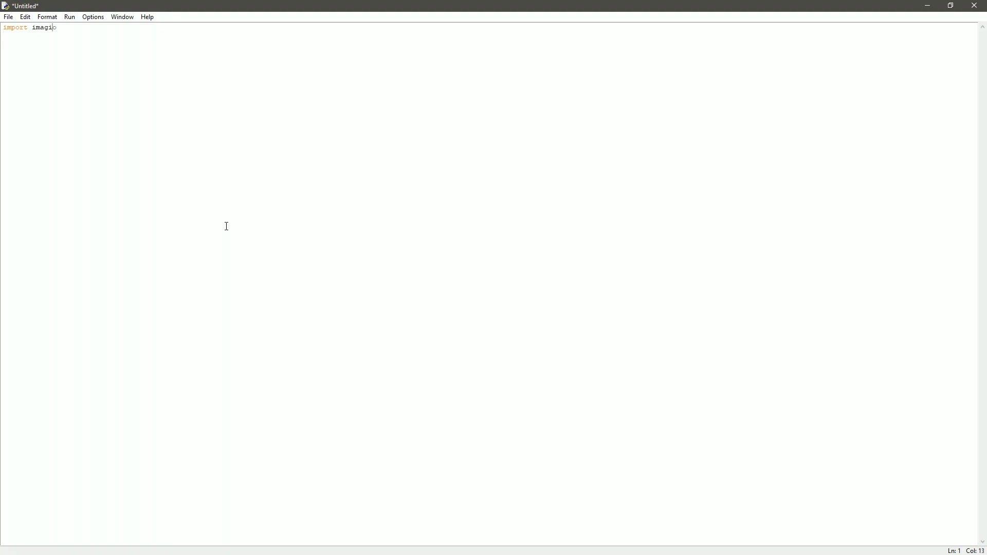
In IDLE, write the imagio, PIL Image and sys imports and a convert(list) function returning tuple(i for i in list).
text(import Image)
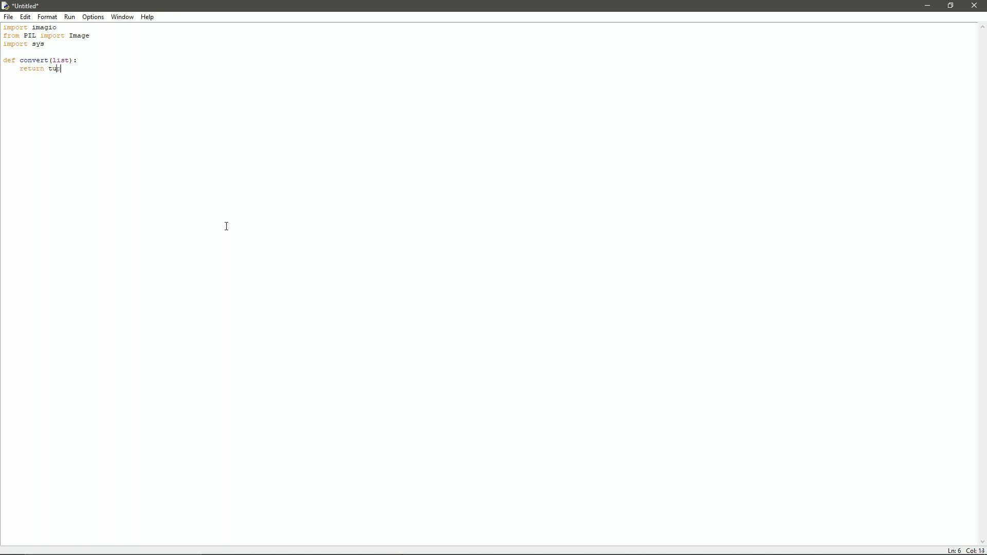
text(ple(i fo ri inlist))
key(Return)
key(Return)
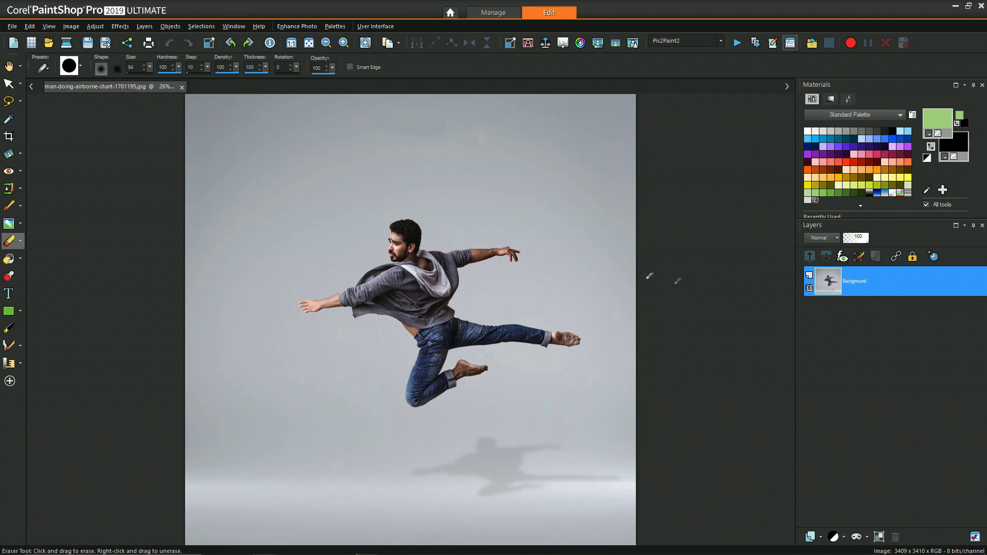
Zoom in on the dancer photo and bring up the Background layer's context menu.
scroll(566, 287, up, 3)
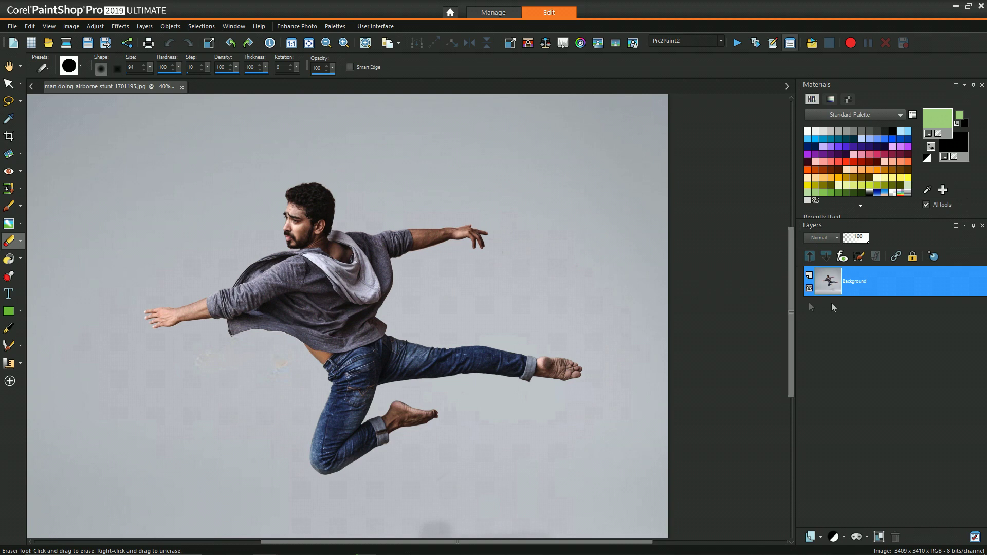
right_click(853, 286)
Promote the Background to Raster 1 and add a new Raster 2 layer beneath it.
click(862, 380)
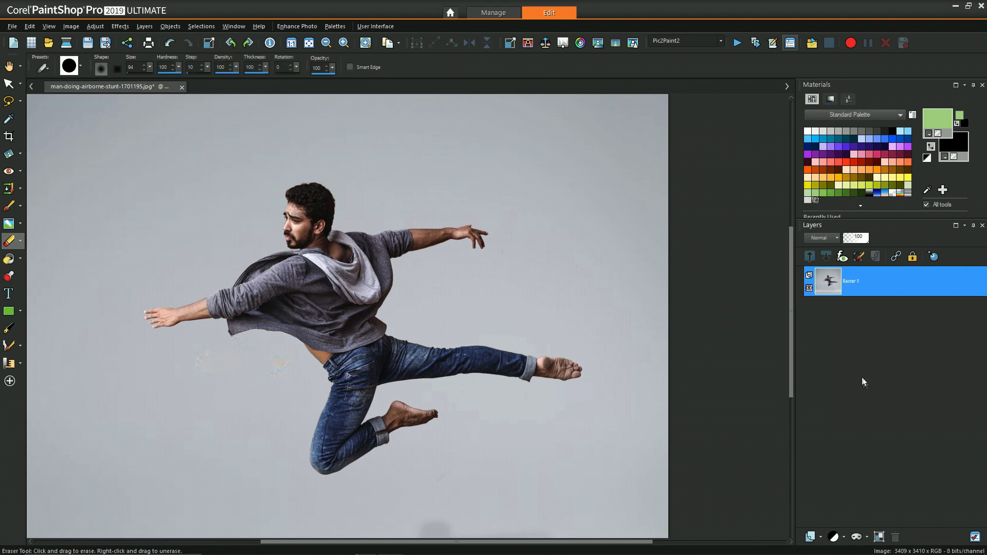
click(820, 537)
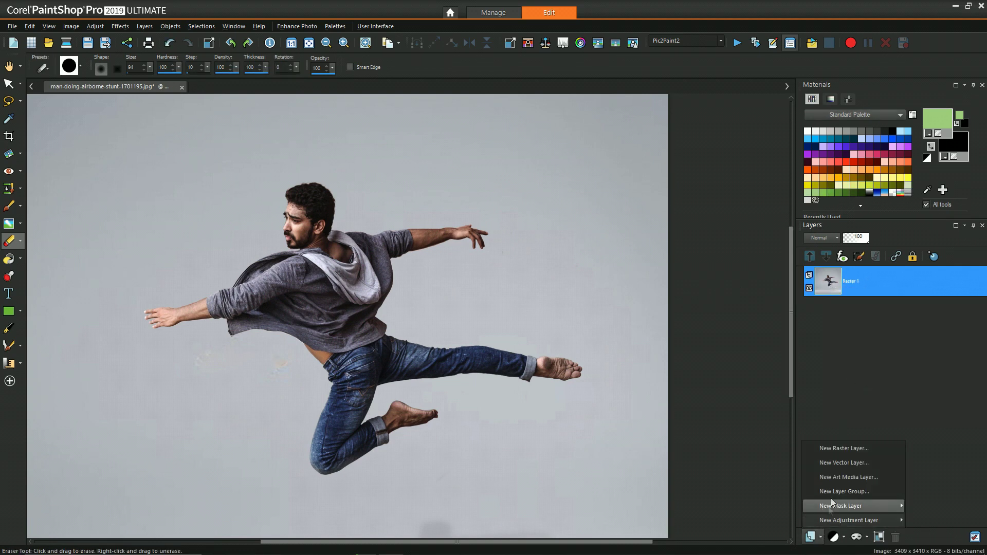
click(841, 452)
drag(856, 275, 856, 331)
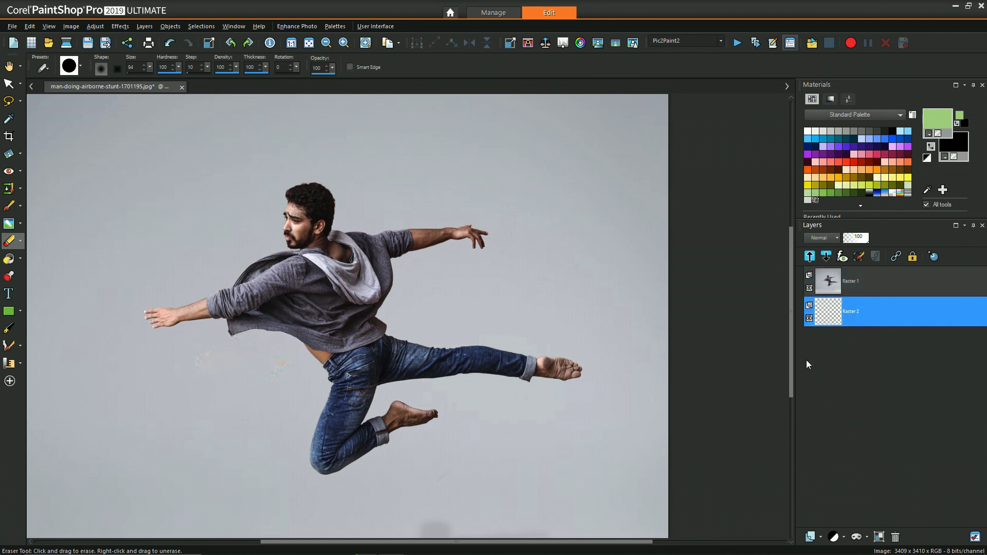
Flood-fill Raster 2 with solid black while Raster 1 is hidden, then show Raster 1 again.
click(809, 287)
key(f)
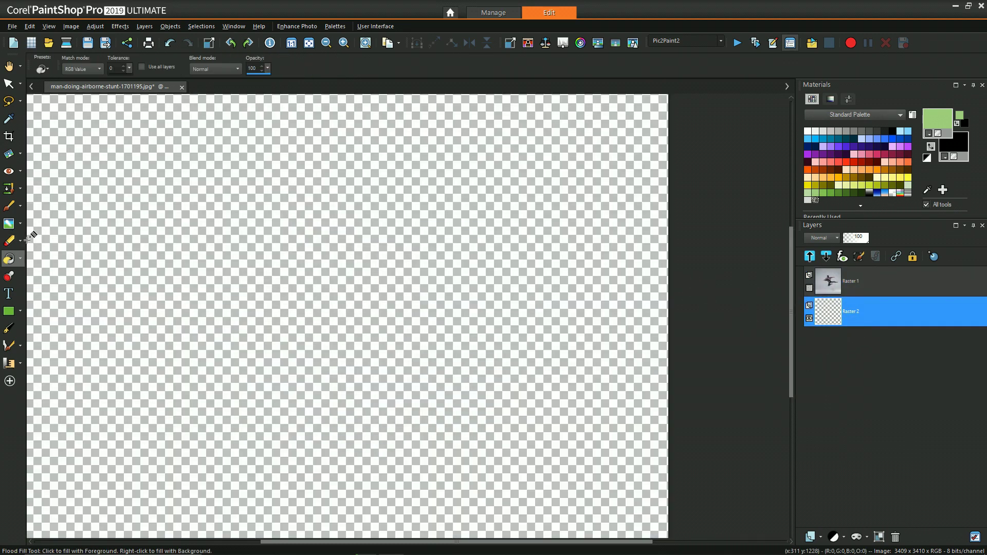
right_click(359, 284)
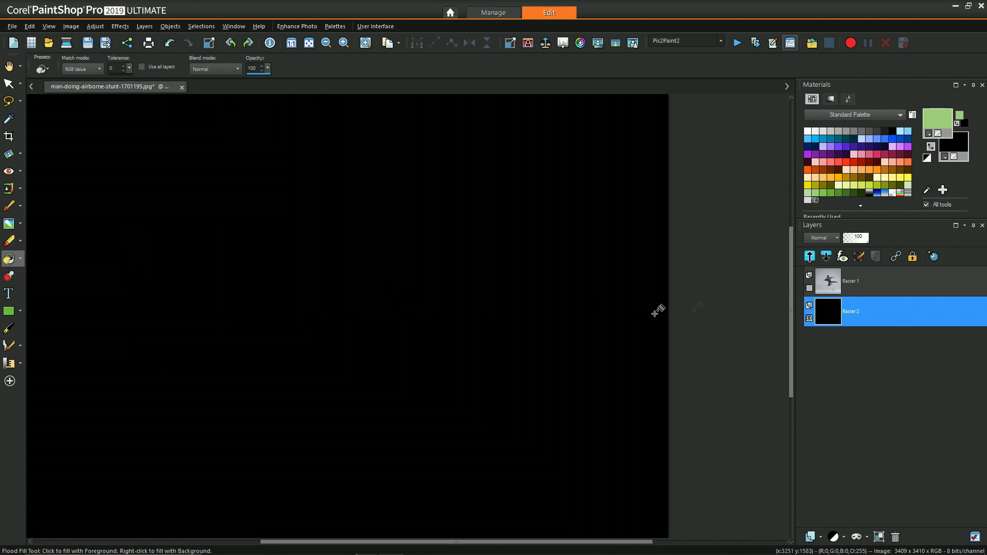
click(809, 287)
scroll(514, 293, down, 1)
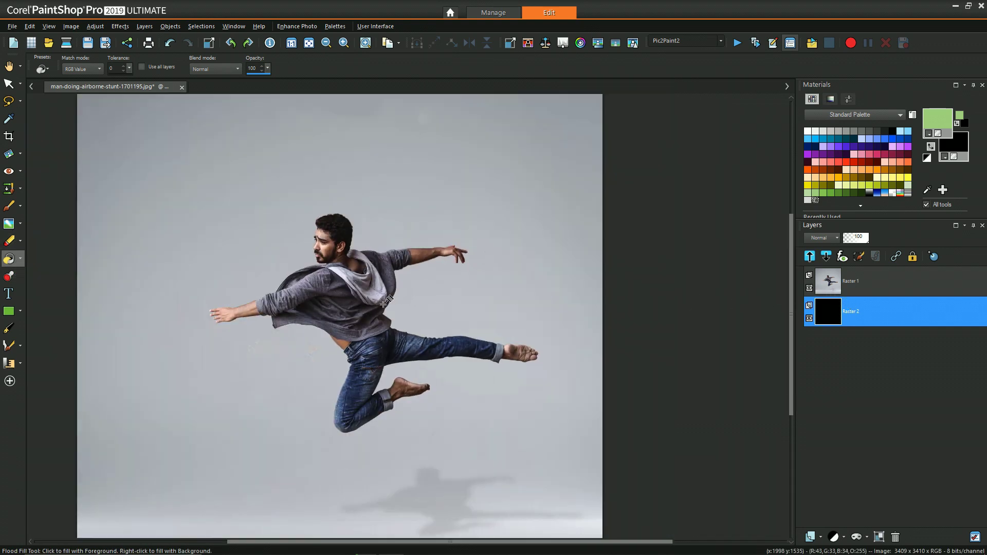
click(20, 255)
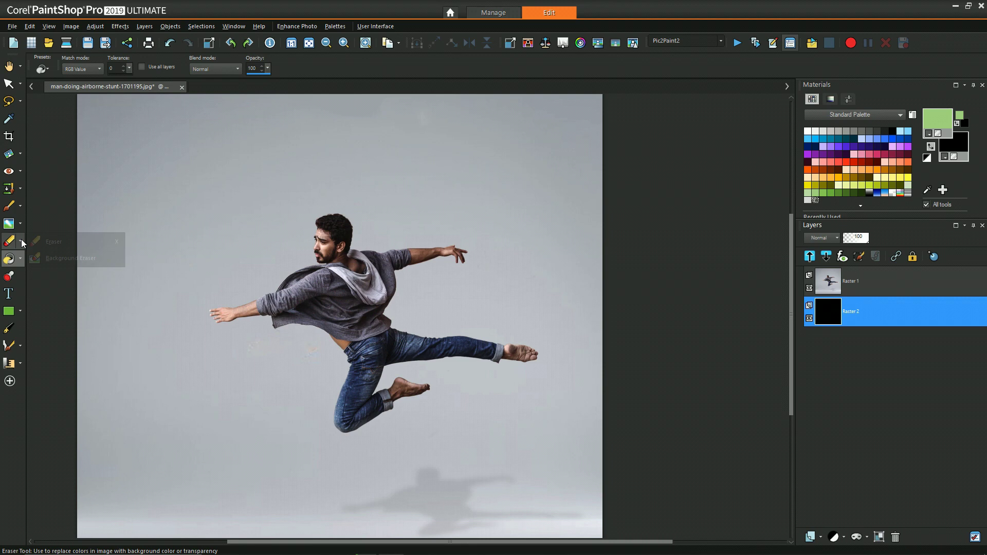
Background-erase Raster 1 at sharpness 83 around the sweater, jeans, foot and top of the leg.
click(56, 258)
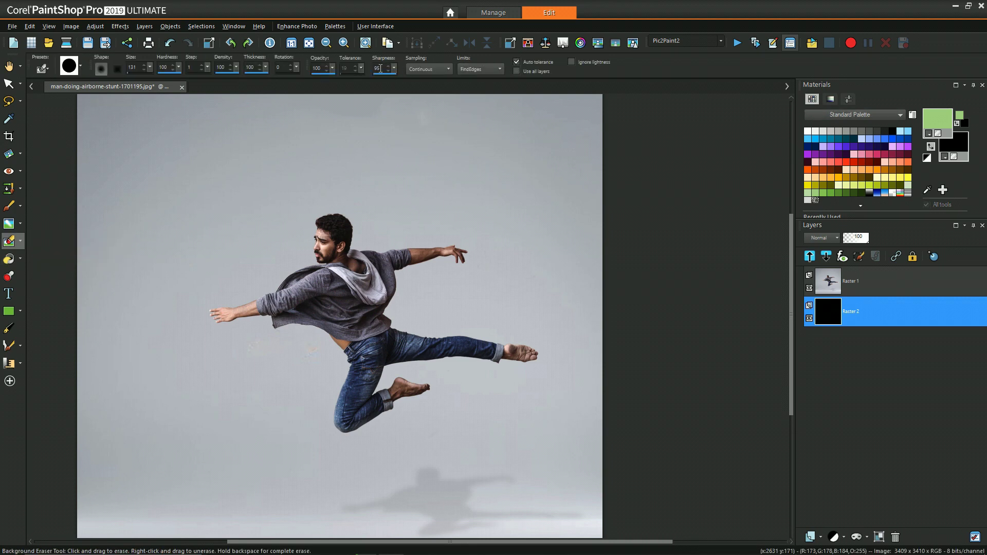
drag(389, 74, 387, 78)
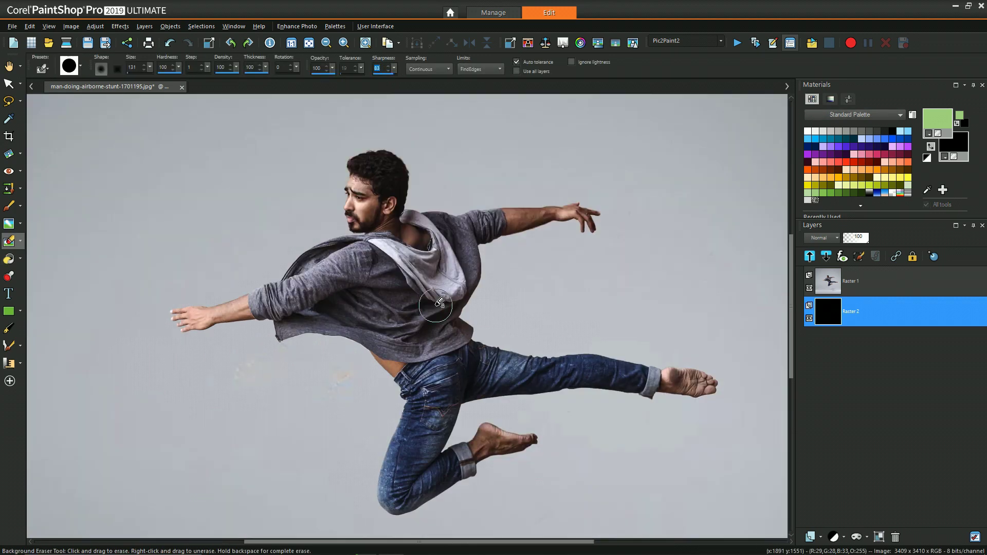
scroll(412, 210, up, 1)
click(829, 281)
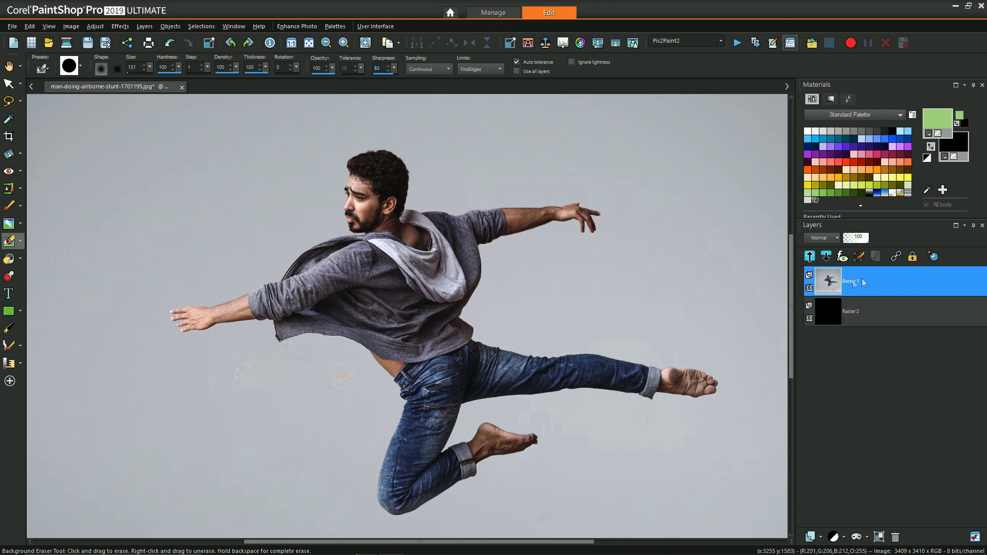
mouse_move(285, 347)
mouse_down()
mouse_move(348, 351)
mouse_move(397, 394)
mouse_move(364, 488)
mouse_move(367, 476)
mouse_move(375, 521)
mouse_move(425, 511)
mouse_move(387, 521)
mouse_move(366, 507)
mouse_move(354, 474)
mouse_up()
mouse_move(432, 511)
mouse_down()
mouse_move(553, 443)
mouse_move(461, 423)
mouse_move(451, 440)
mouse_move(522, 407)
mouse_move(655, 406)
mouse_move(574, 408)
mouse_up()
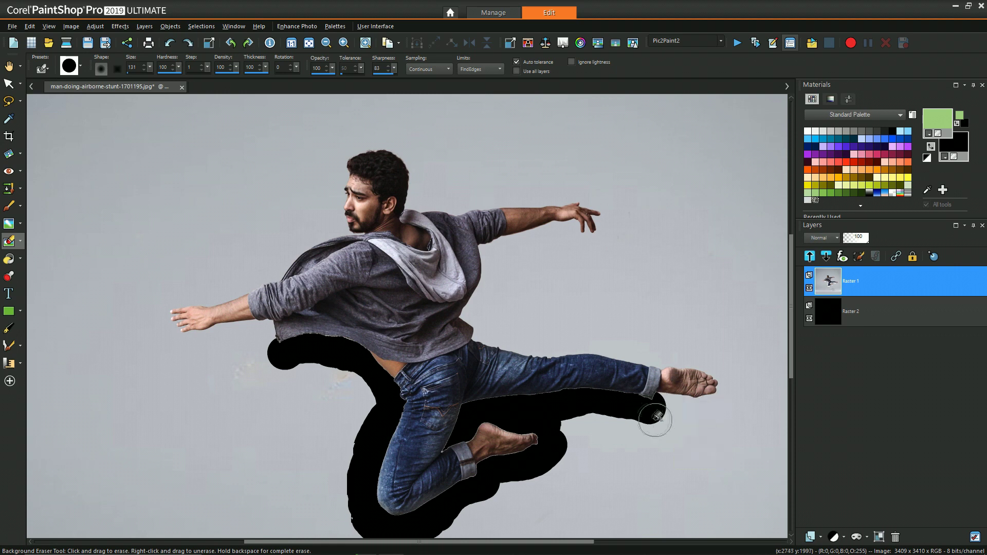
mouse_move(657, 417)
mouse_down()
mouse_move(704, 410)
mouse_move(717, 398)
mouse_move(692, 412)
mouse_move(685, 357)
mouse_move(712, 358)
mouse_move(718, 381)
mouse_up()
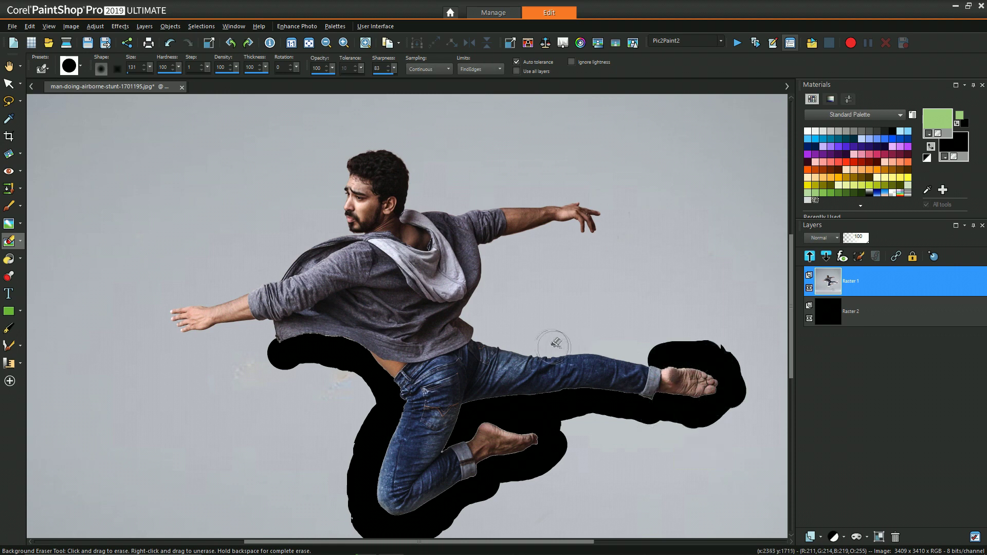
mouse_move(554, 345)
mouse_down()
mouse_move(608, 340)
mouse_move(656, 352)
mouse_move(477, 329)
mouse_move(474, 313)
mouse_move(497, 284)
mouse_move(498, 273)
mouse_move(484, 293)
mouse_move(491, 254)
mouse_move(549, 235)
mouse_move(588, 242)
mouse_move(570, 234)
mouse_move(581, 191)
mouse_move(563, 193)
mouse_move(602, 206)
mouse_move(607, 236)
mouse_move(456, 204)
mouse_move(583, 193)
mouse_move(607, 214)
mouse_move(600, 231)
mouse_move(503, 249)
mouse_move(445, 208)
mouse_move(414, 201)
mouse_move(445, 201)
mouse_move(403, 142)
mouse_move(420, 193)
mouse_move(389, 148)
mouse_move(347, 147)
mouse_move(330, 195)
mouse_move(350, 232)
mouse_move(315, 234)
mouse_move(254, 271)
mouse_move(296, 237)
mouse_move(221, 286)
mouse_move(185, 291)
mouse_move(236, 282)
mouse_move(201, 291)
mouse_up()
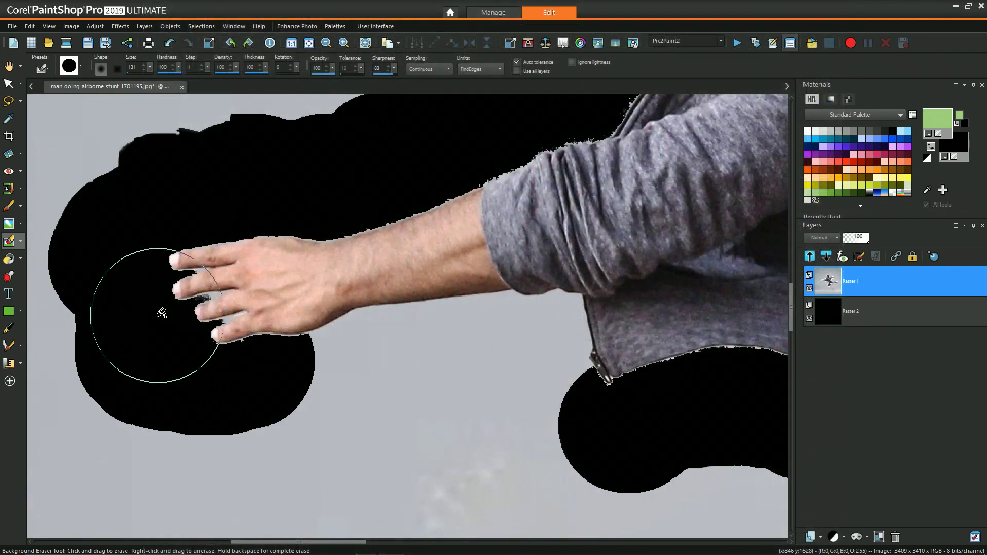
Enlarge the eraser to size 242 and clear backdrop around the hand, arm and bent knee.
mouse_move(159, 315)
mouse_down()
mouse_move(233, 351)
mouse_move(278, 348)
mouse_up()
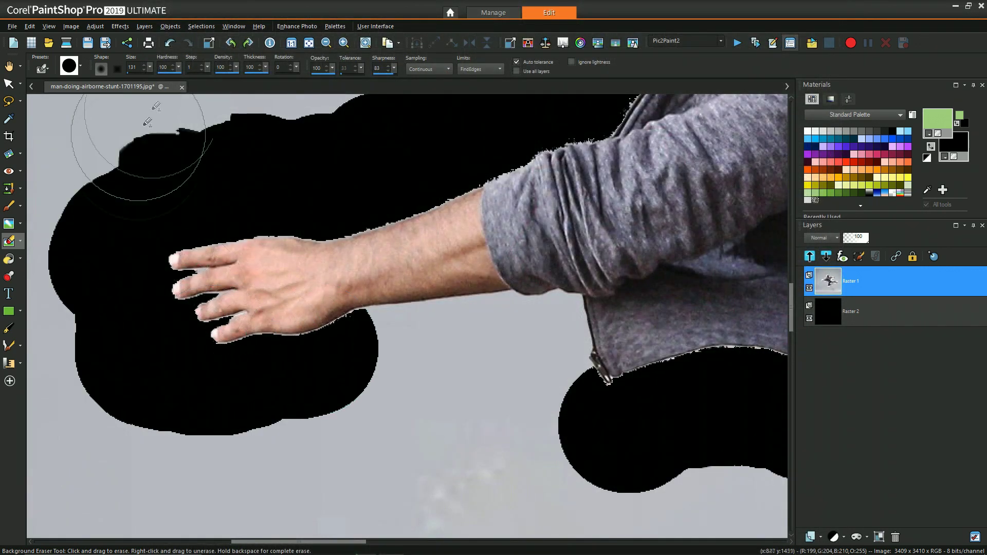
drag(149, 67, 160, 78)
click(179, 235)
mouse_move(180, 235)
mouse_down()
mouse_move(222, 231)
mouse_move(173, 242)
mouse_move(175, 339)
mouse_move(266, 356)
mouse_move(214, 347)
mouse_move(342, 356)
mouse_move(440, 337)
mouse_move(507, 355)
mouse_move(380, 327)
mouse_move(535, 319)
mouse_move(557, 355)
mouse_move(627, 411)
mouse_move(736, 379)
mouse_up()
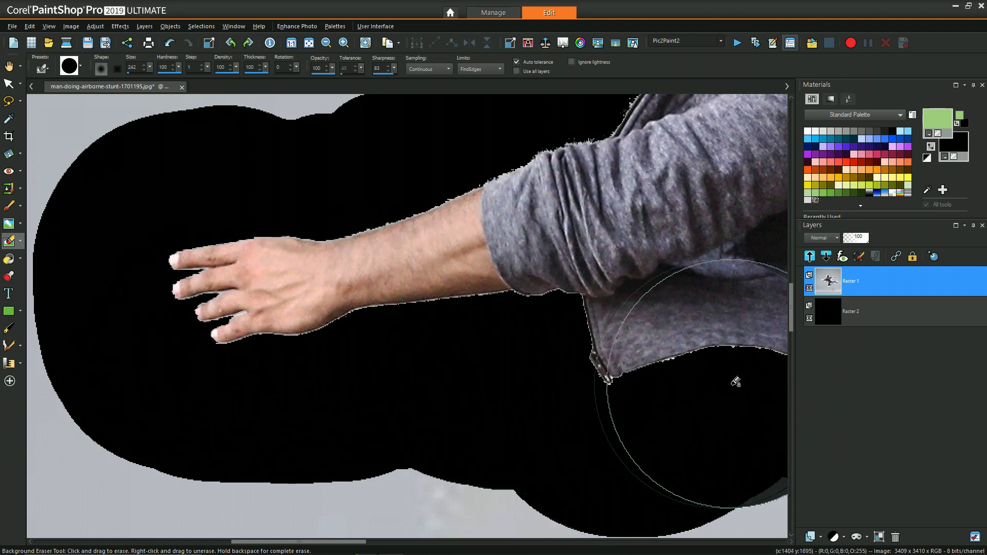
scroll(683, 414, down, 4)
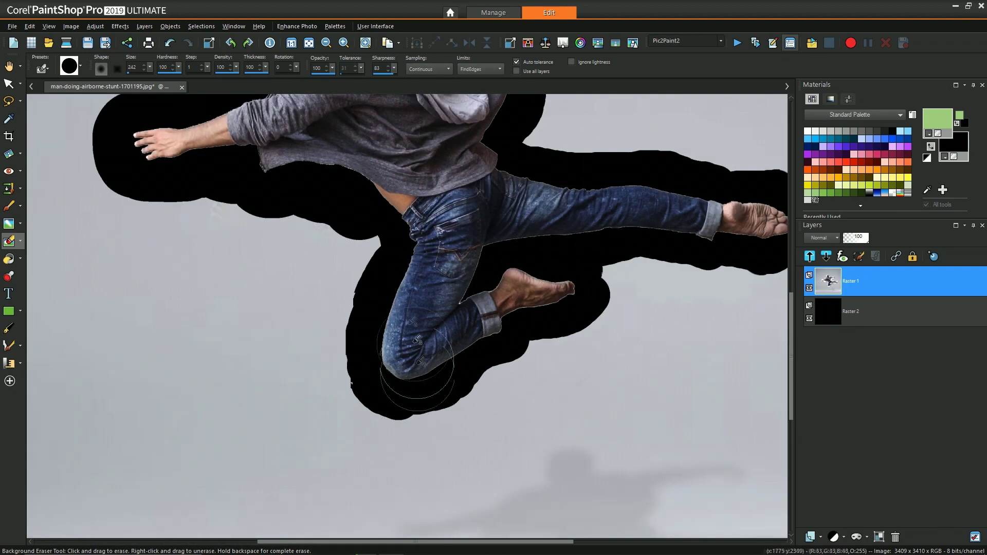
mouse_move(411, 370)
mouse_down()
mouse_move(358, 217)
mouse_move(394, 256)
mouse_move(366, 310)
mouse_move(386, 396)
mouse_move(461, 388)
mouse_move(590, 298)
mouse_up()
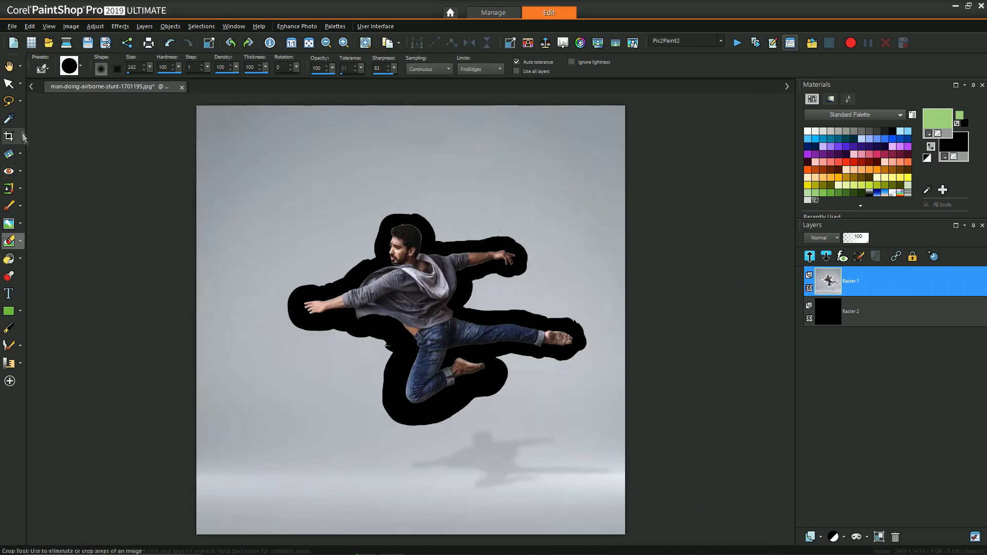
click(8, 101)
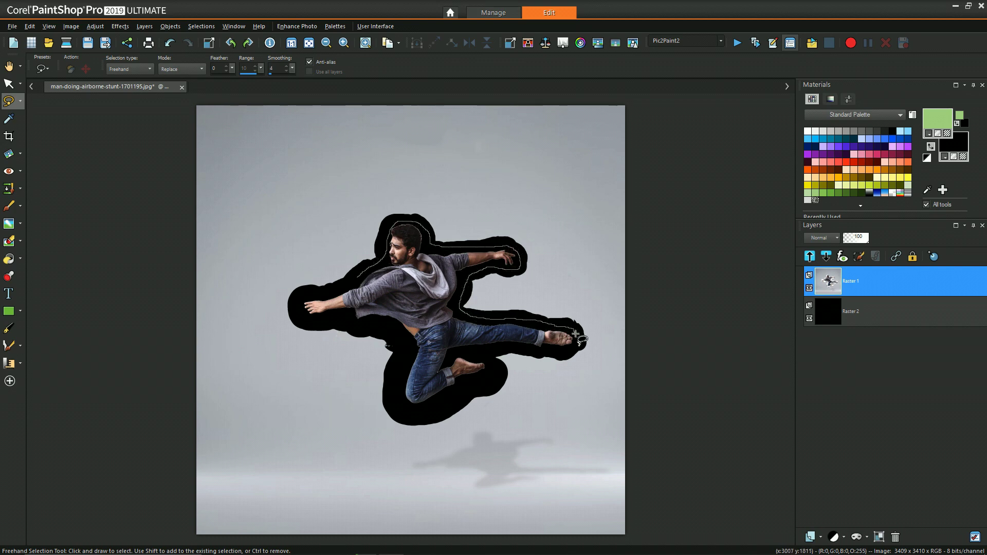
Draw a freehand selection around the dancer and invert it to the surrounding backdrop.
drag(489, 362, 436, 402)
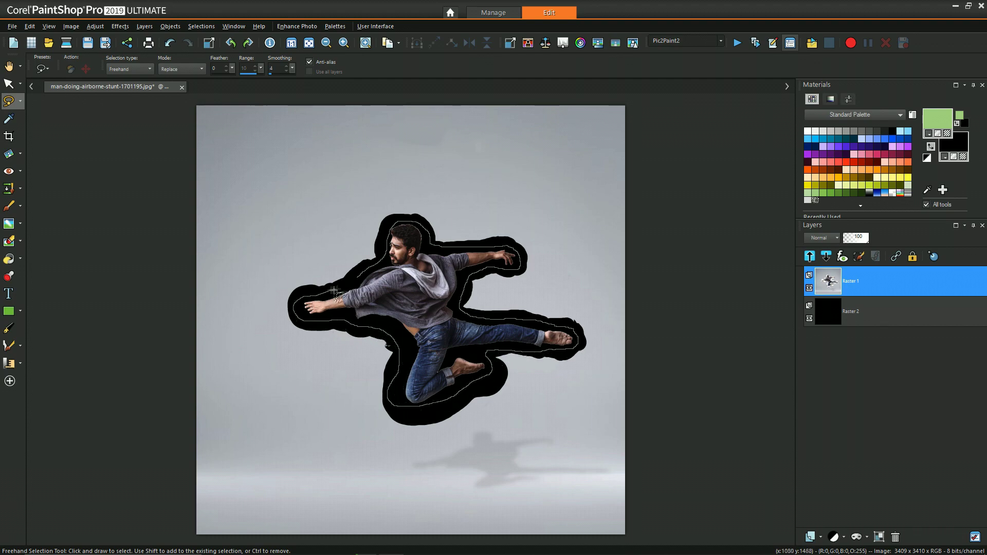
drag(334, 291, 333, 292)
scroll(401, 198, up, 5)
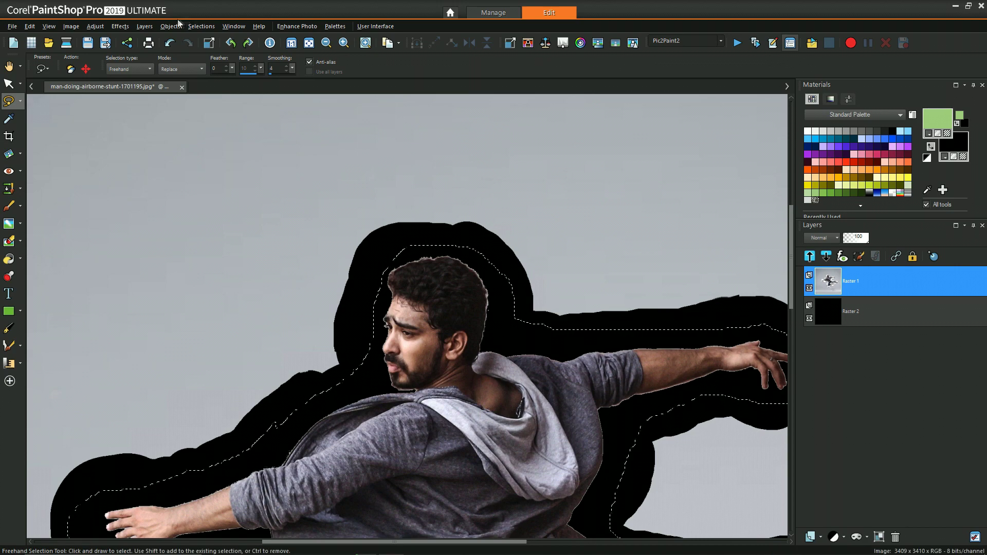
click(201, 26)
click(216, 83)
Delete the leftover grey backdrop from Raster 1 and deselect, zooming out to see the whole figure.
scroll(419, 249, down, 5)
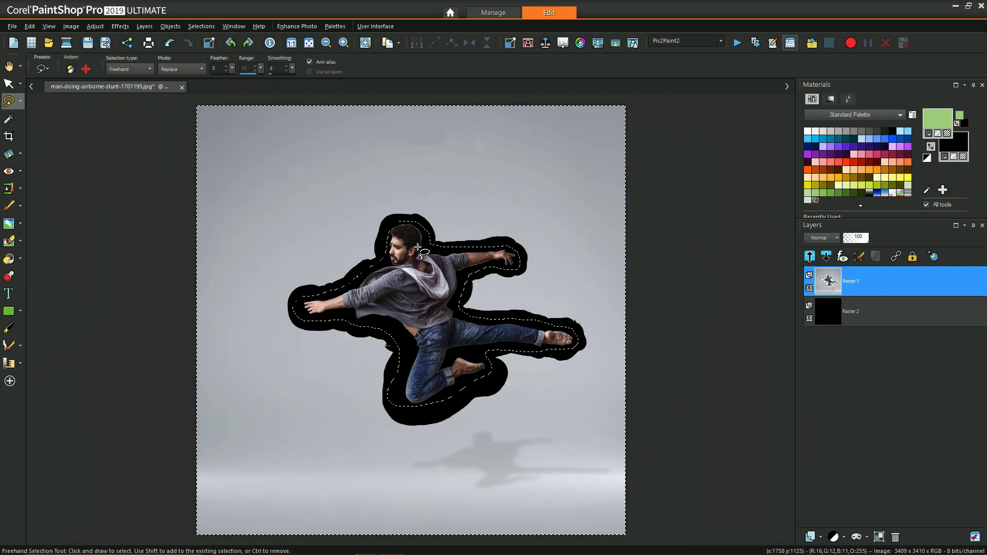
key(Delete)
key(ctrl+d)
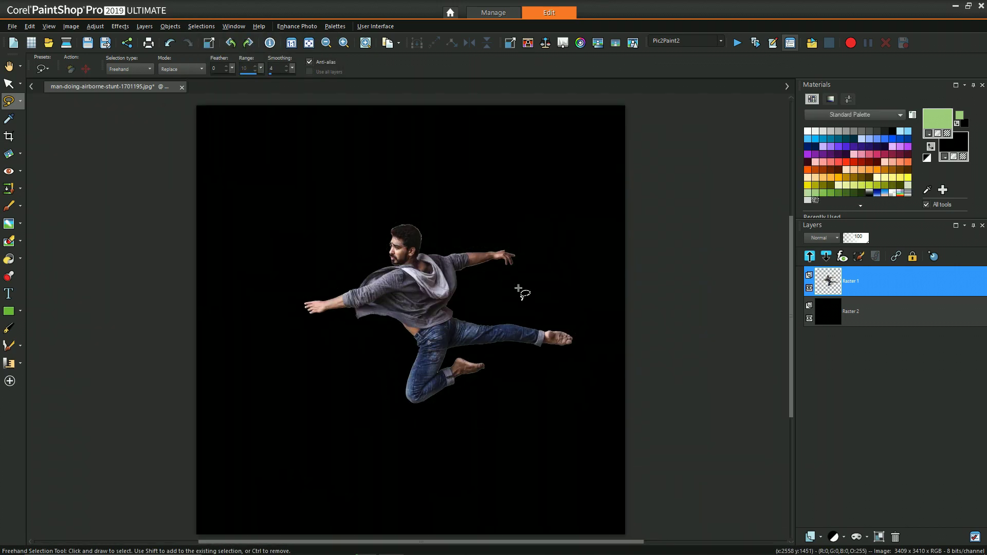
scroll(524, 291, up, 3)
scroll(388, 269, up, 3)
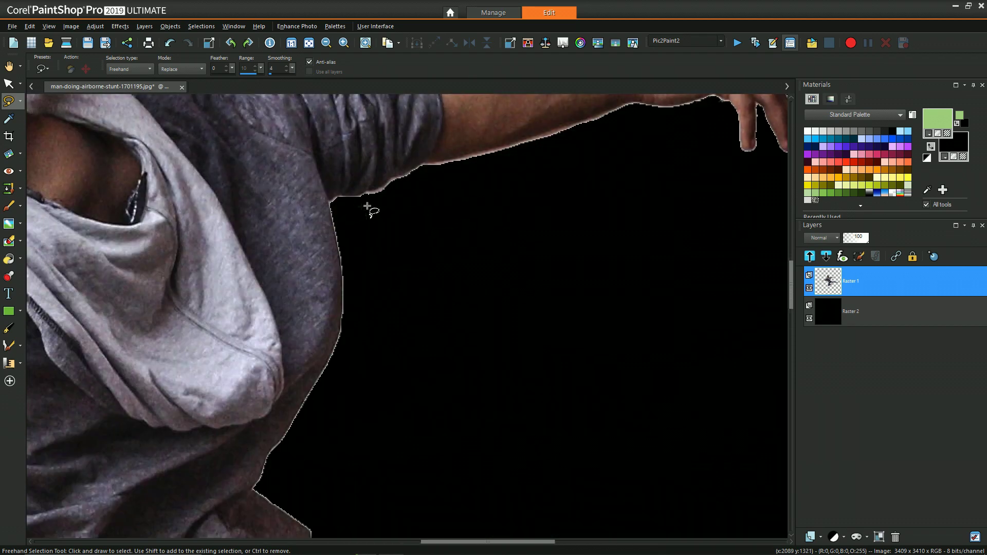
scroll(451, 191, down, 3)
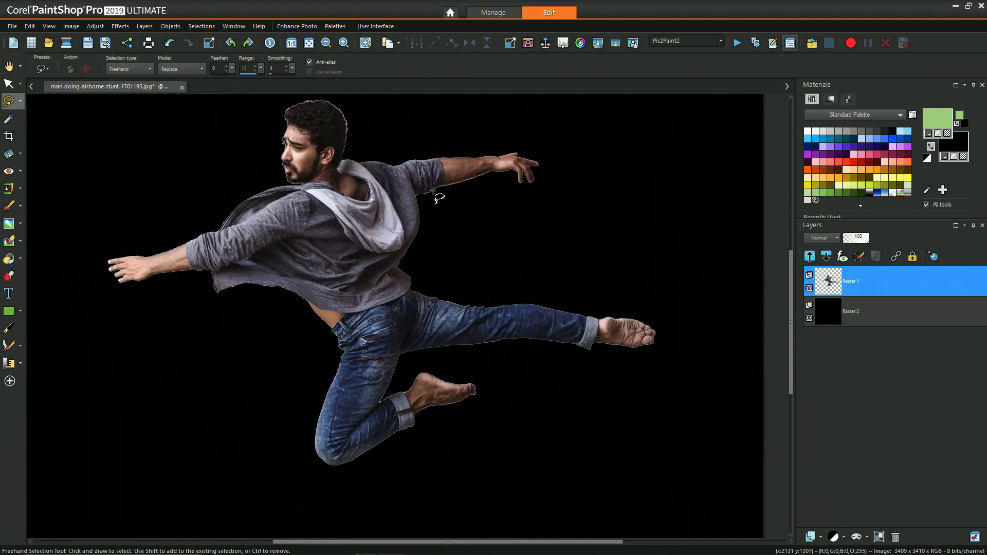
Magic Wand-select the transparent area around the dancer on Raster 1, matching by Opacity.
click(20, 103)
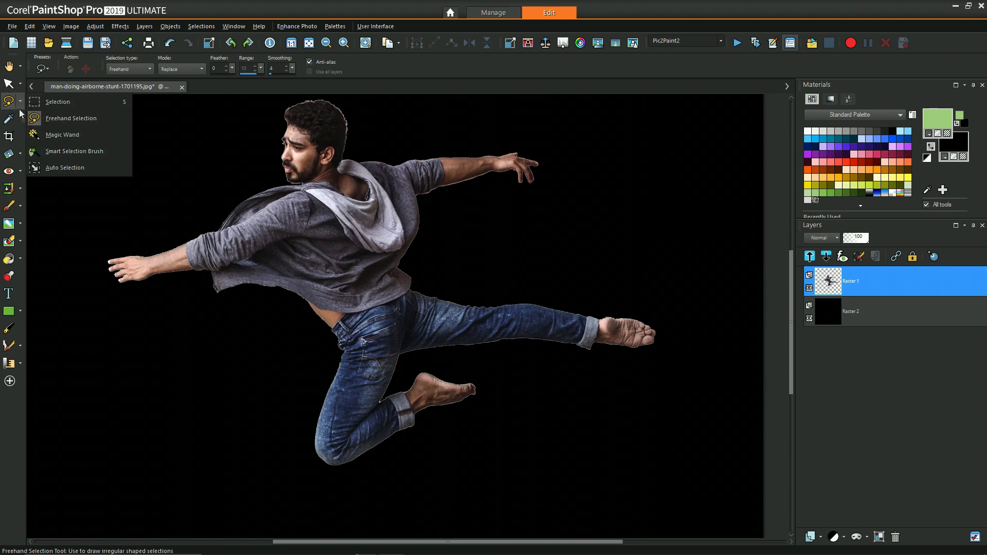
click(20, 103)
click(21, 104)
click(66, 134)
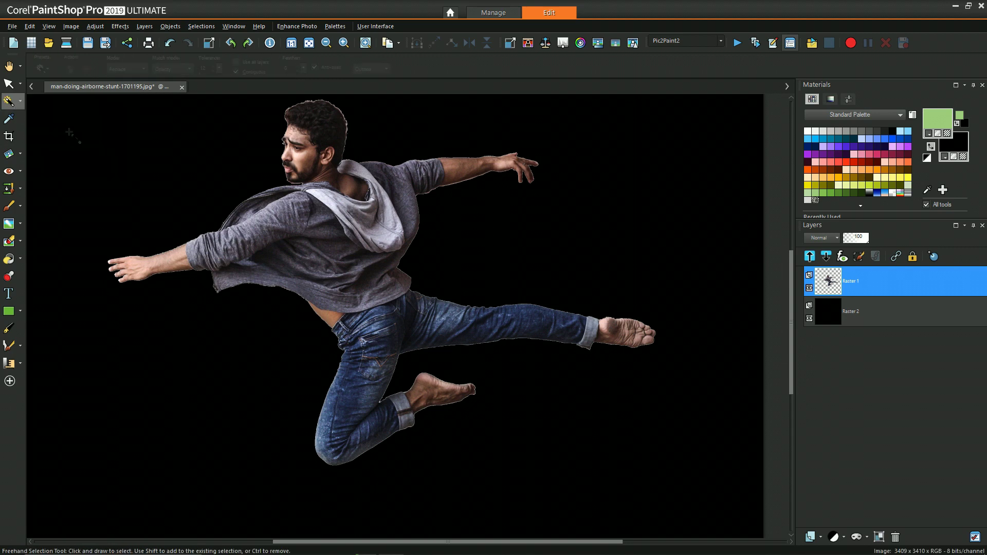
click(181, 70)
click(182, 71)
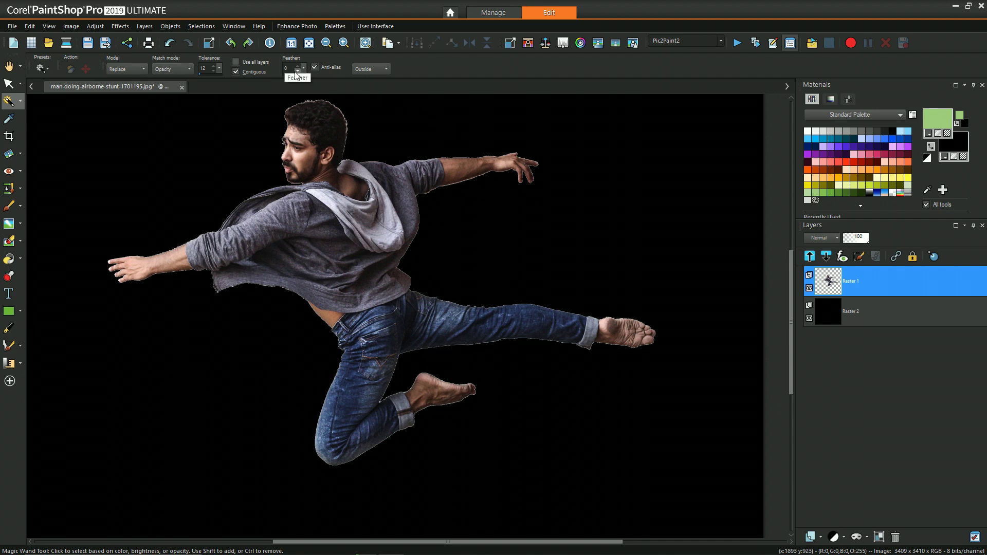
click(545, 213)
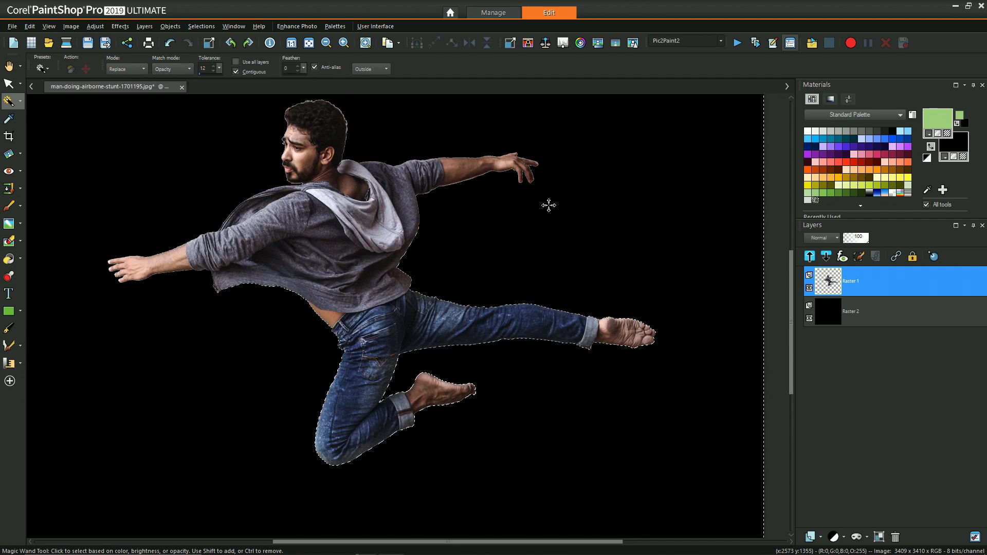
scroll(573, 174, up, 5)
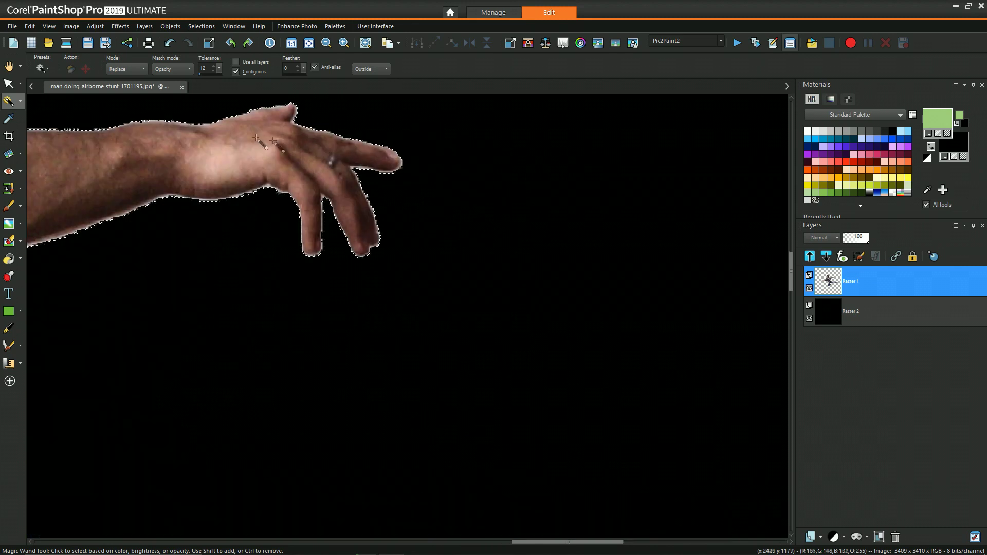
scroll(150, 242, down, 4)
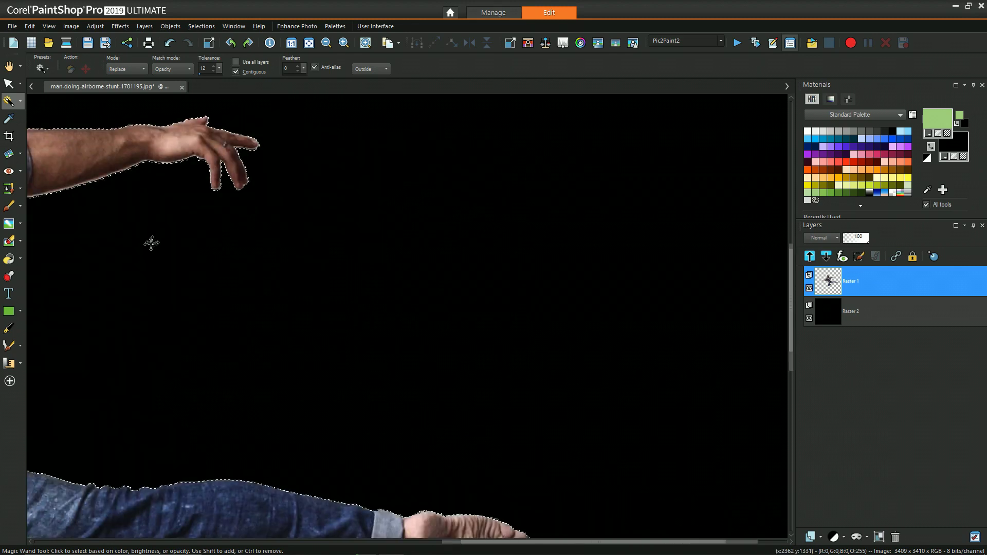
scroll(127, 252, down, 4)
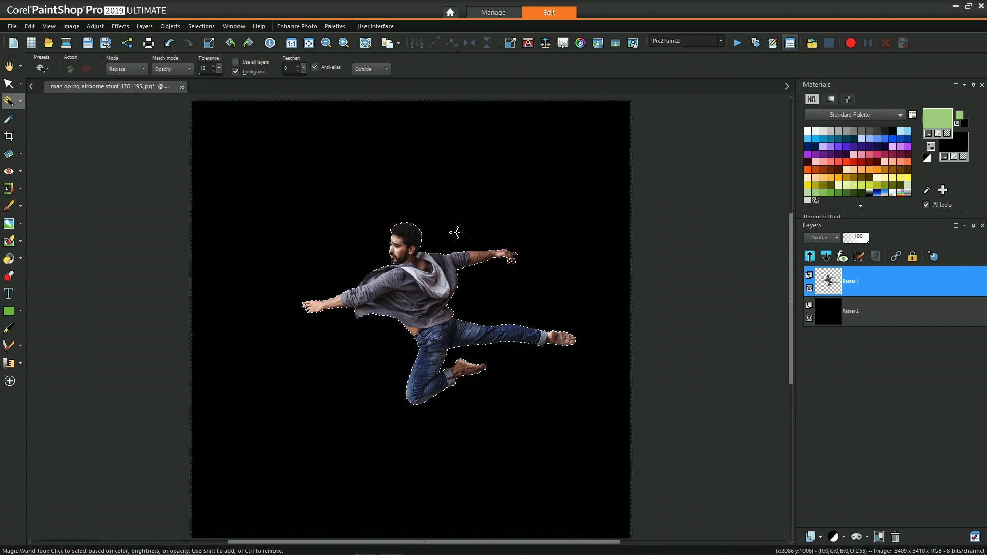
scroll(437, 249, up, 3)
scroll(595, 282, up, 3)
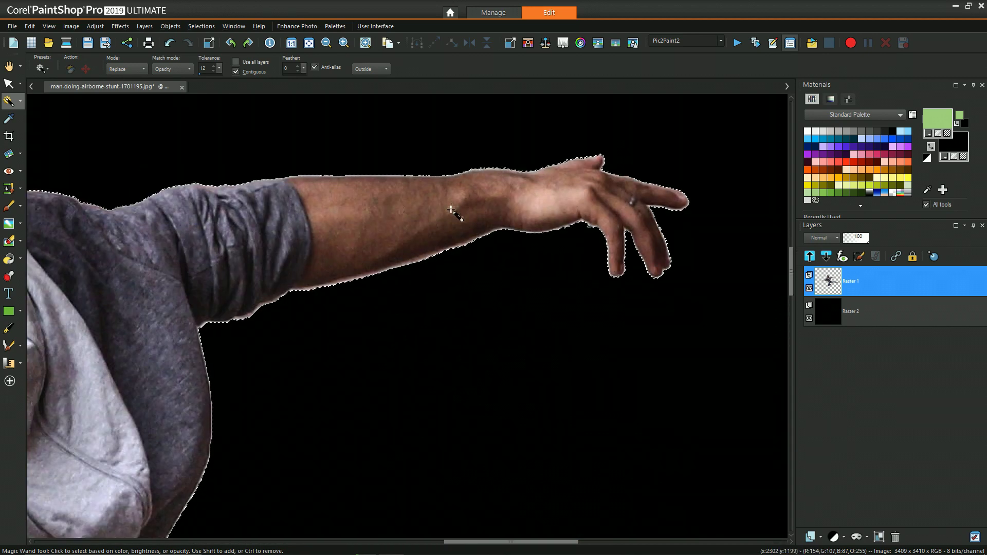
Expand the transparent-background selection by 3 pixels into the dancer's outline, then deselect.
click(210, 22)
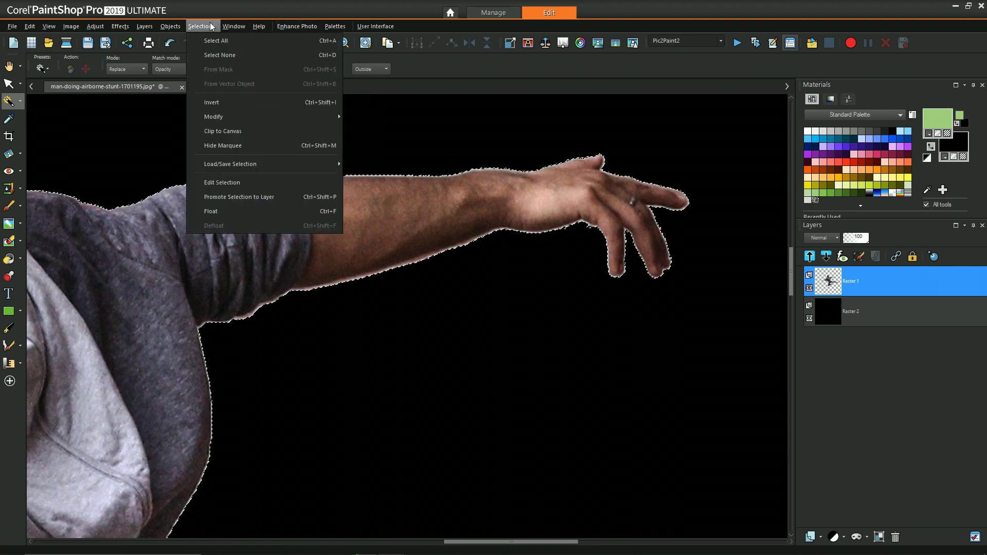
mouse_move(246, 115)
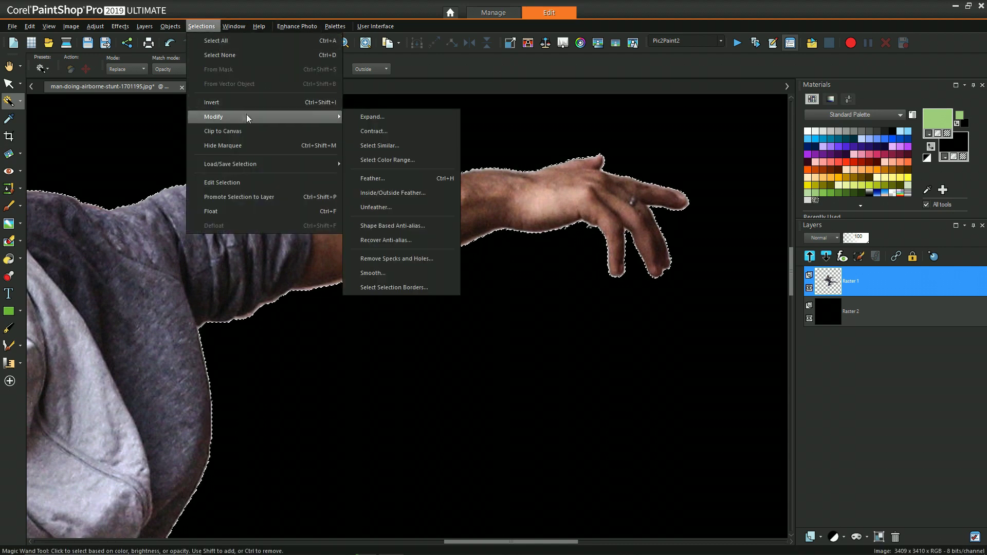
click(405, 119)
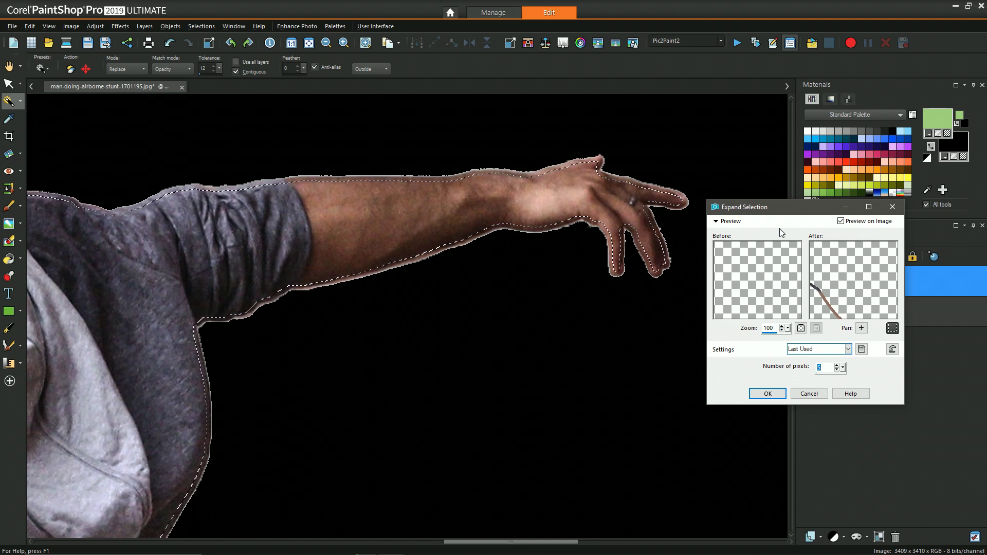
click(836, 370)
click(837, 370)
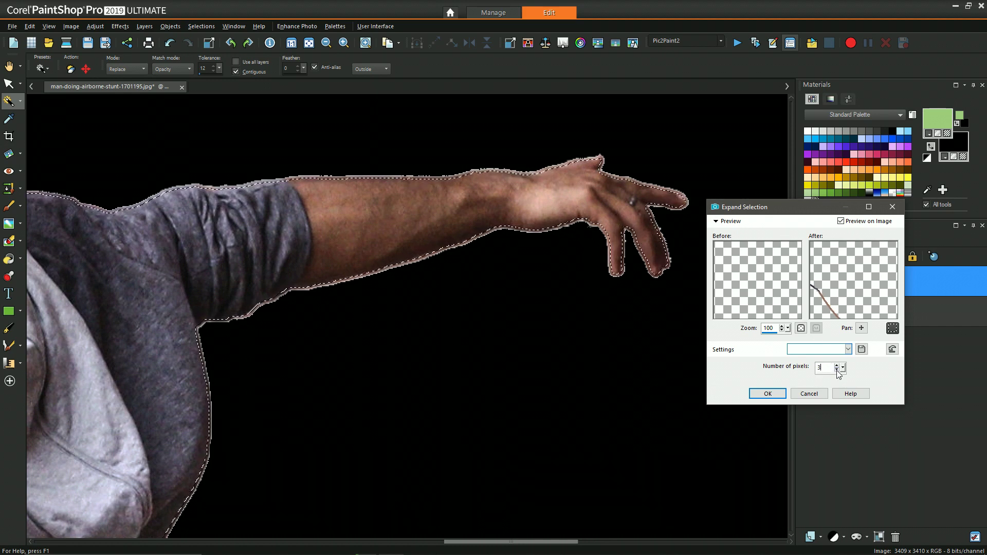
click(767, 393)
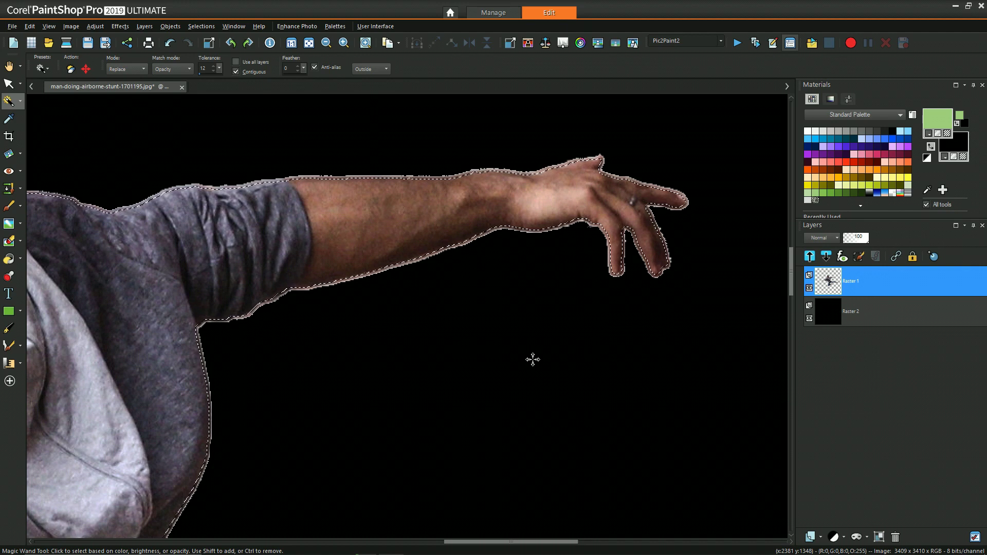
key(ctrl+d)
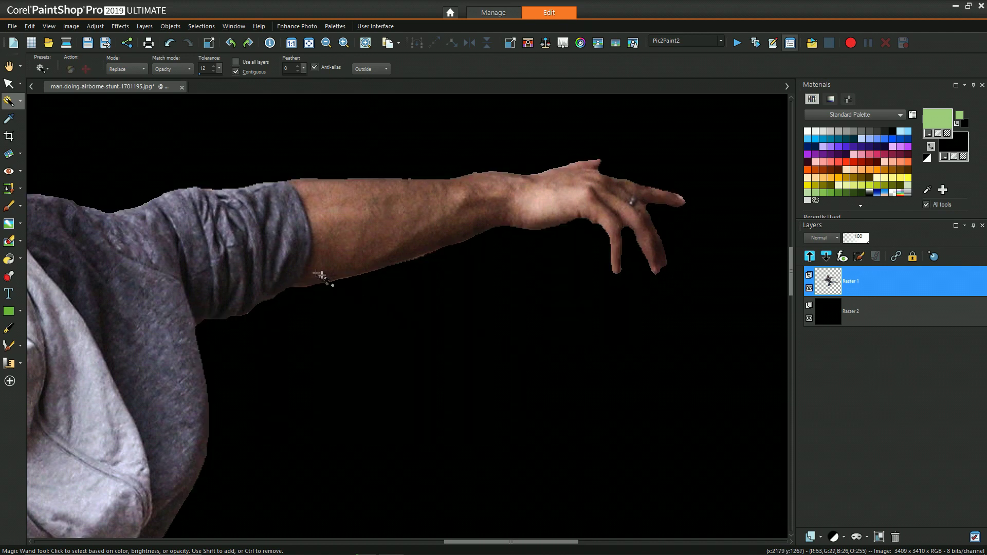
scroll(274, 331, down, 4)
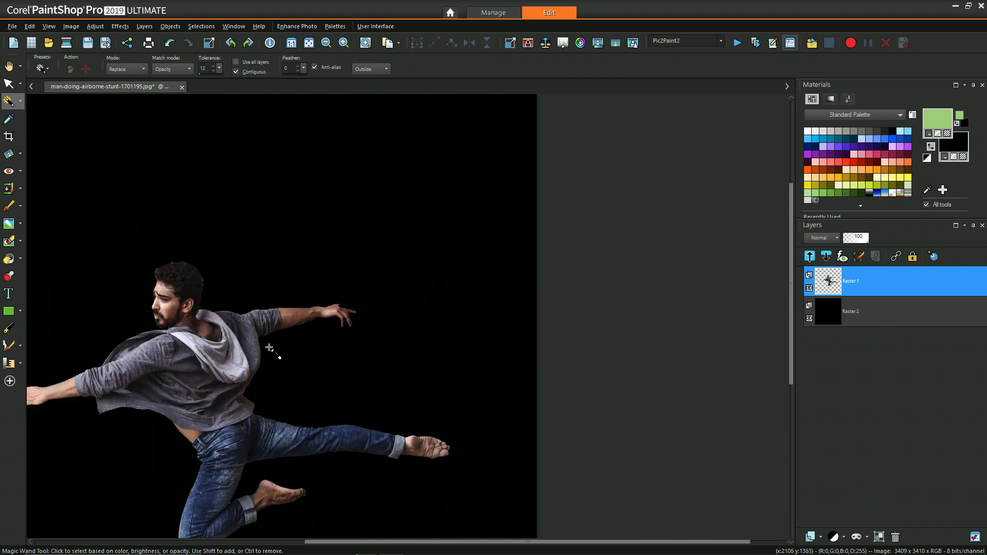
scroll(276, 353, down, 2)
scroll(400, 270, up, 3)
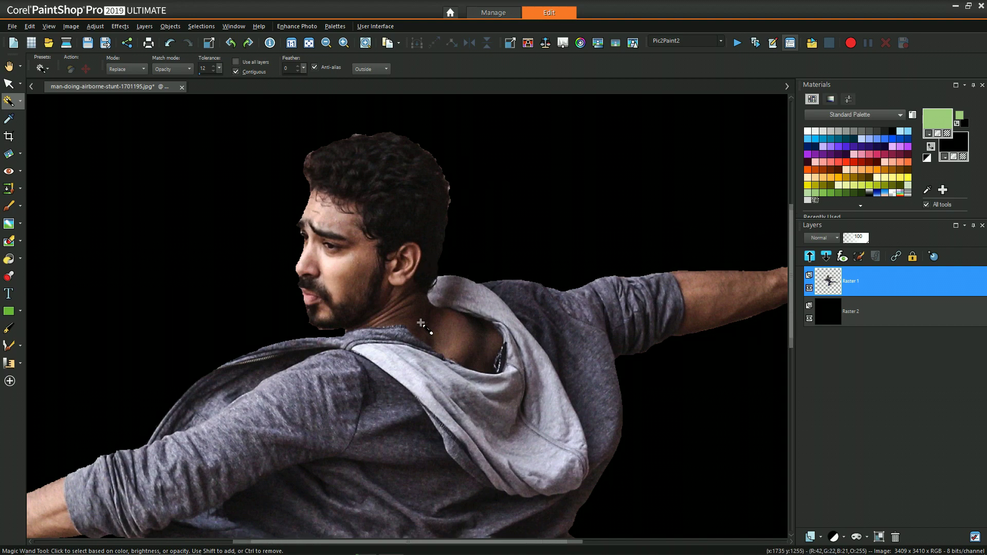
Hide the black Raster 2 layer so the dancer sits on transparency.
scroll(442, 320, down, 3)
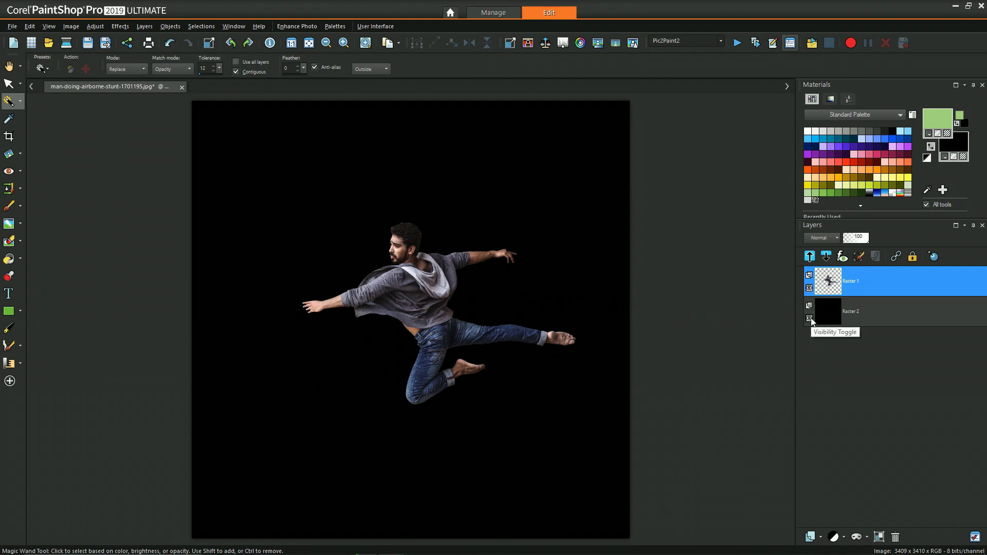
click(810, 319)
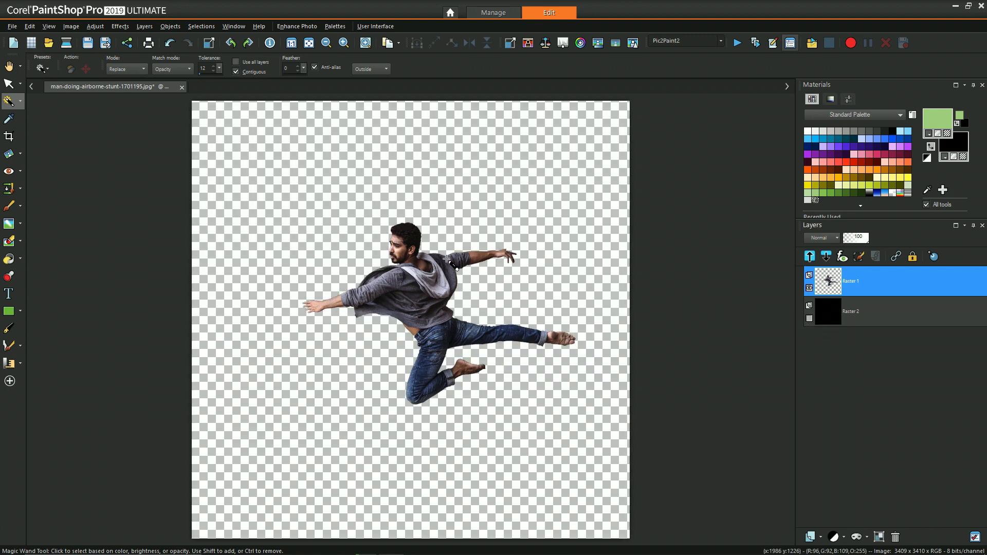
click(8, 136)
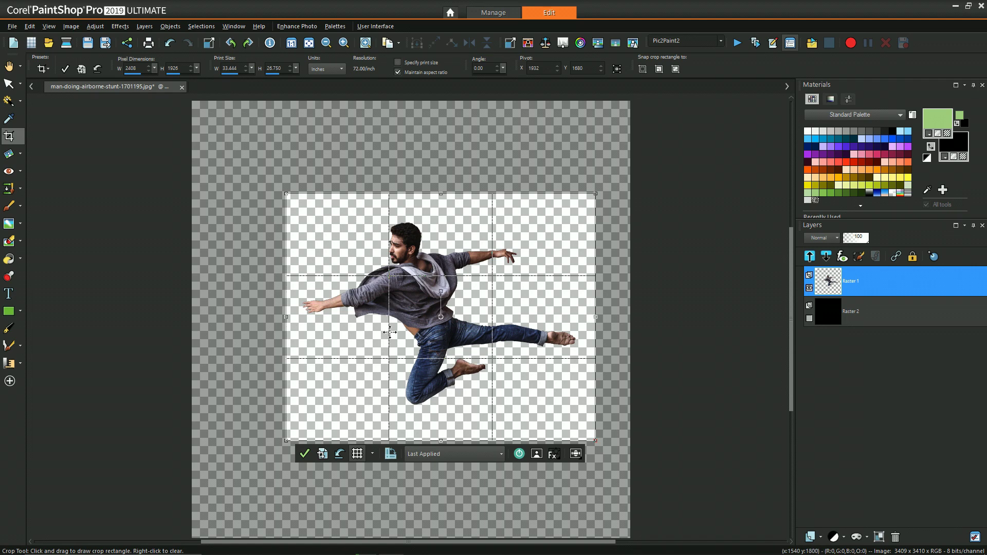
Apply the crop, trimming the image to 2408 × 1926 pixels around the dancer.
click(305, 453)
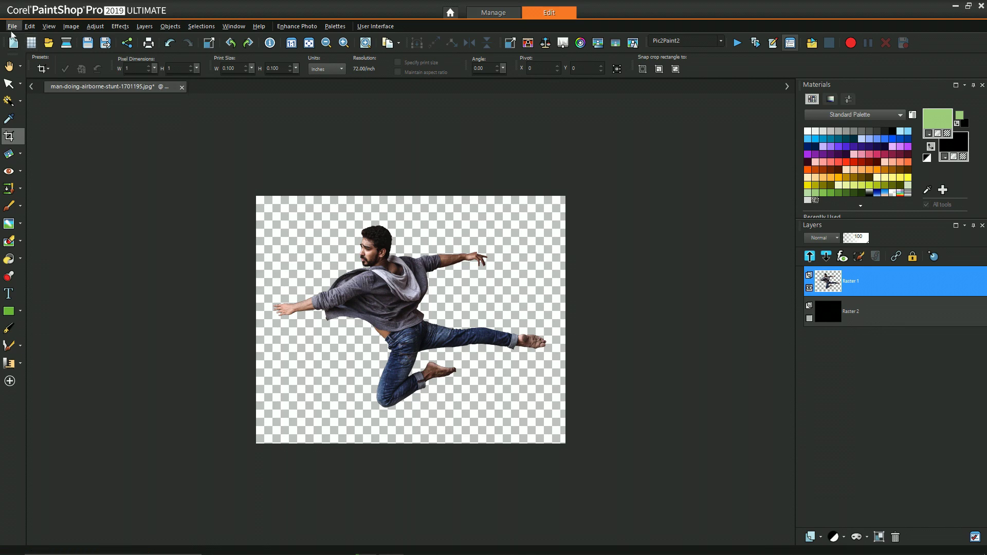
click(12, 32)
mouse_move(66, 322)
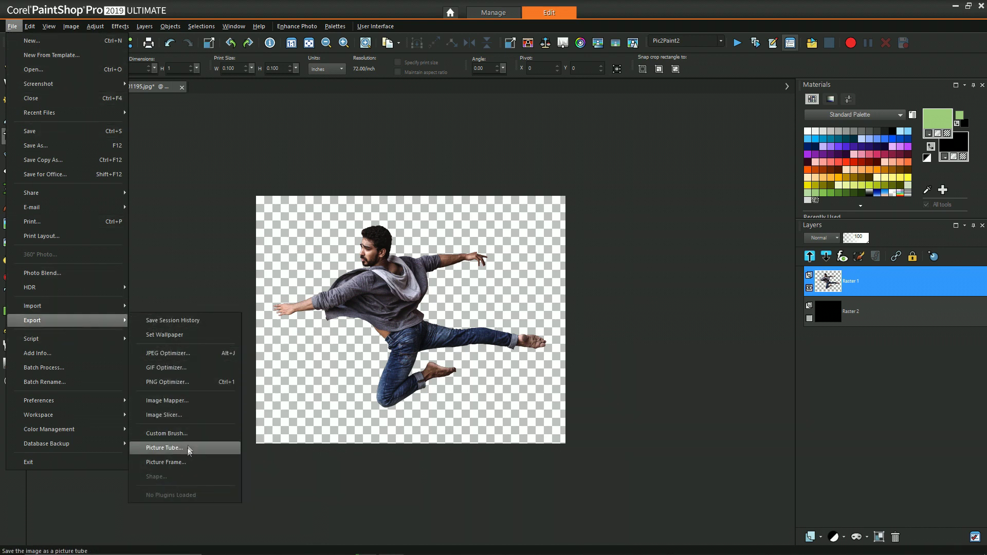
Export a PNG copy through the PNG Optimizer with alpha channel transparency.
click(189, 382)
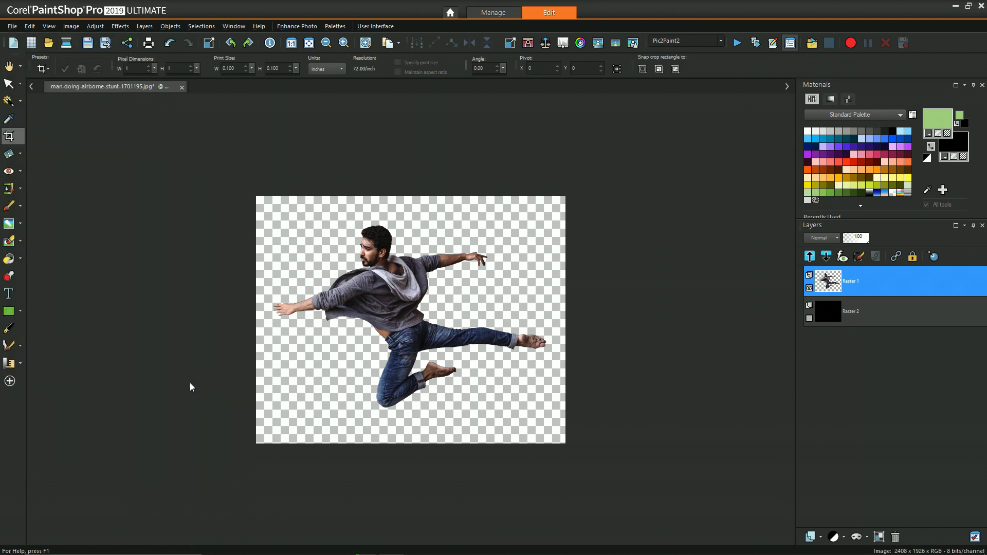
click(497, 283)
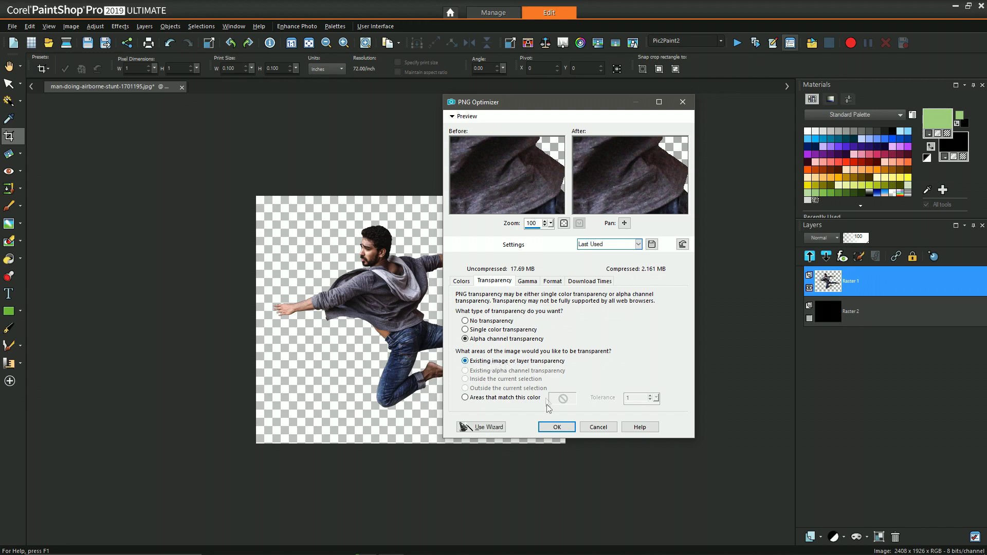
click(557, 427)
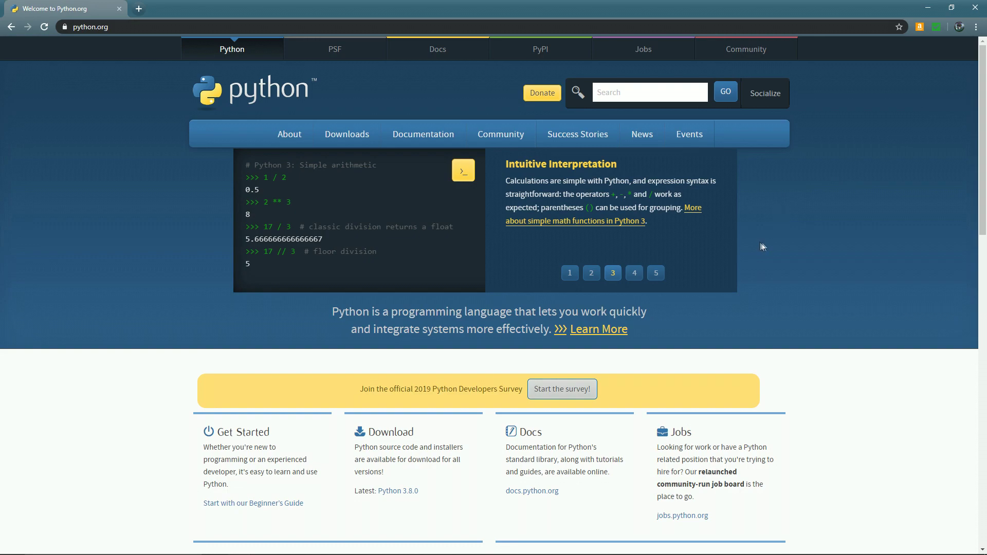
Open the Python 3.8.0 release page, scroll to Files, and cancel saving the Windows x86-64 installer.
scroll(767, 246, down, 4)
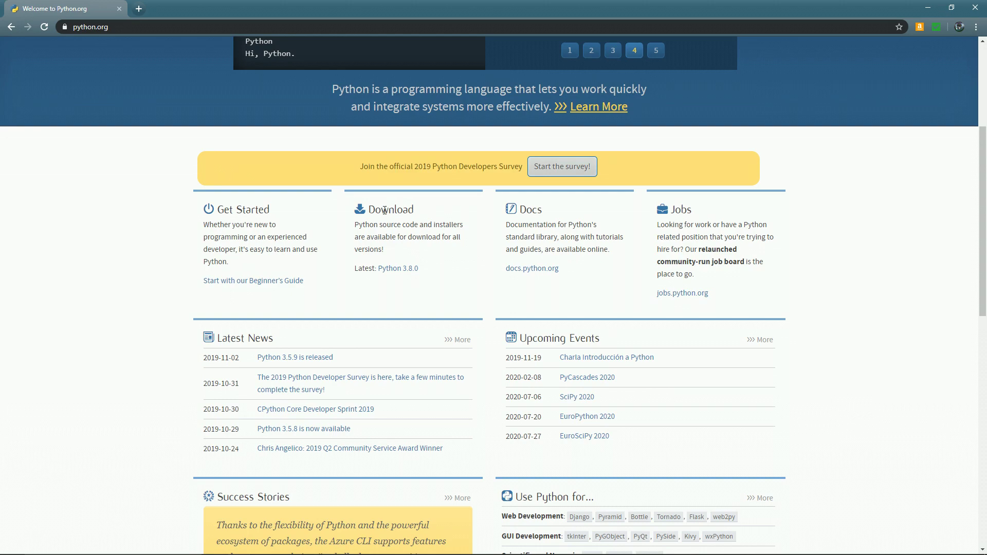
click(396, 271)
scroll(415, 267, down, 1)
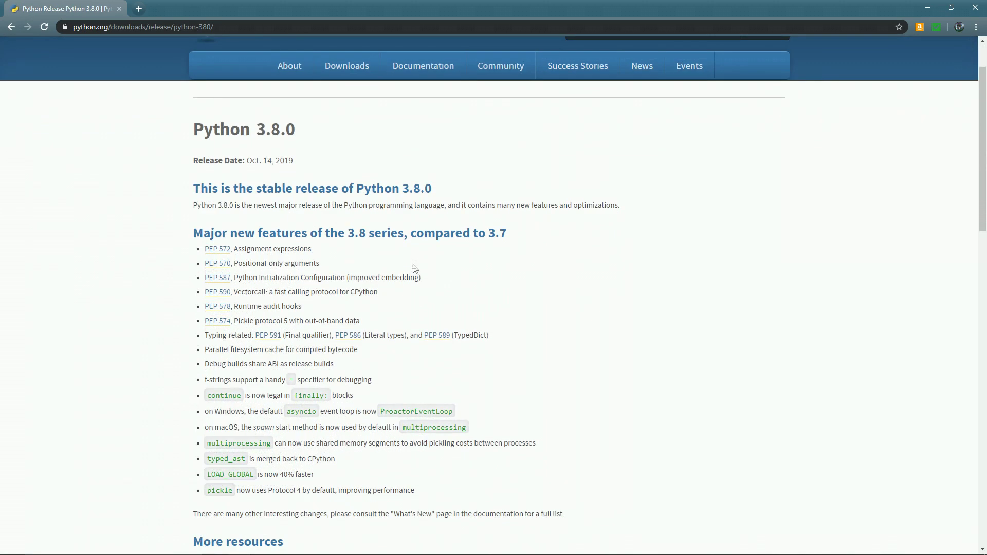
scroll(414, 267, down, 7)
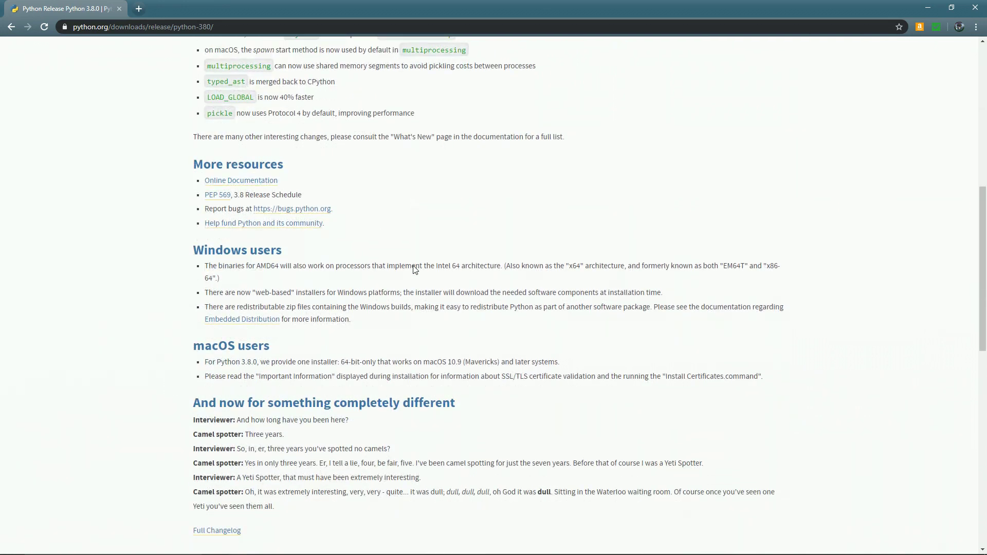
scroll(414, 268, down, 1)
scroll(415, 270, down, 1)
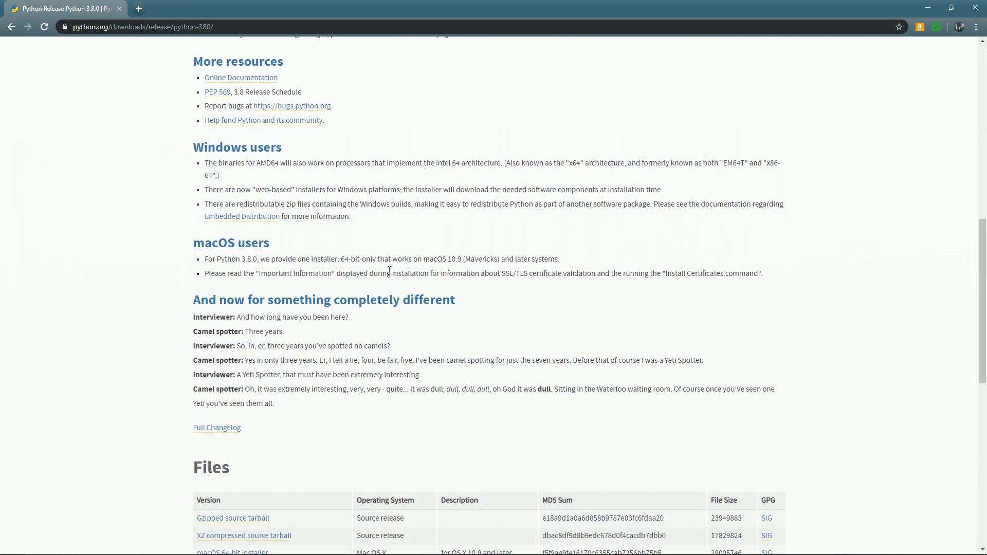
scroll(329, 283, down, 3)
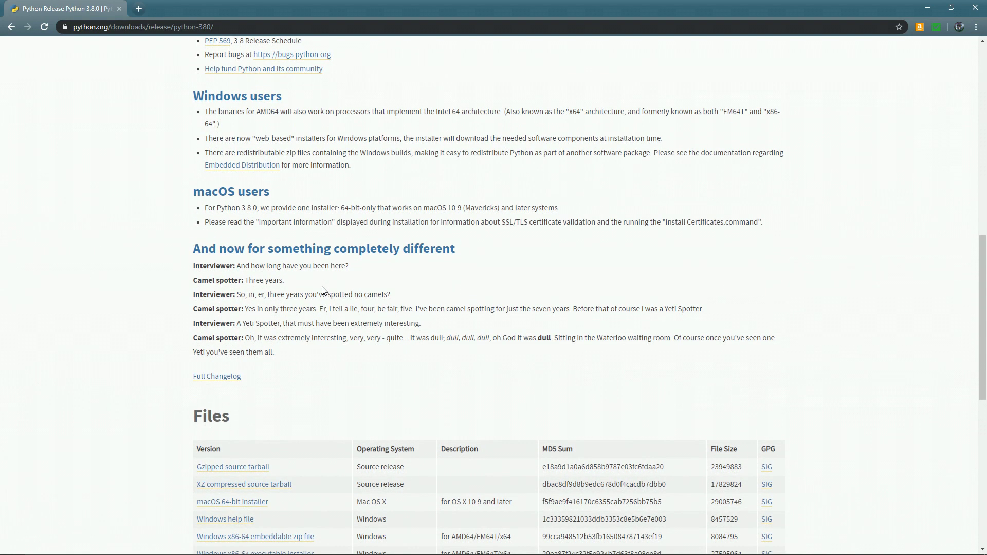
scroll(321, 291, down, 2)
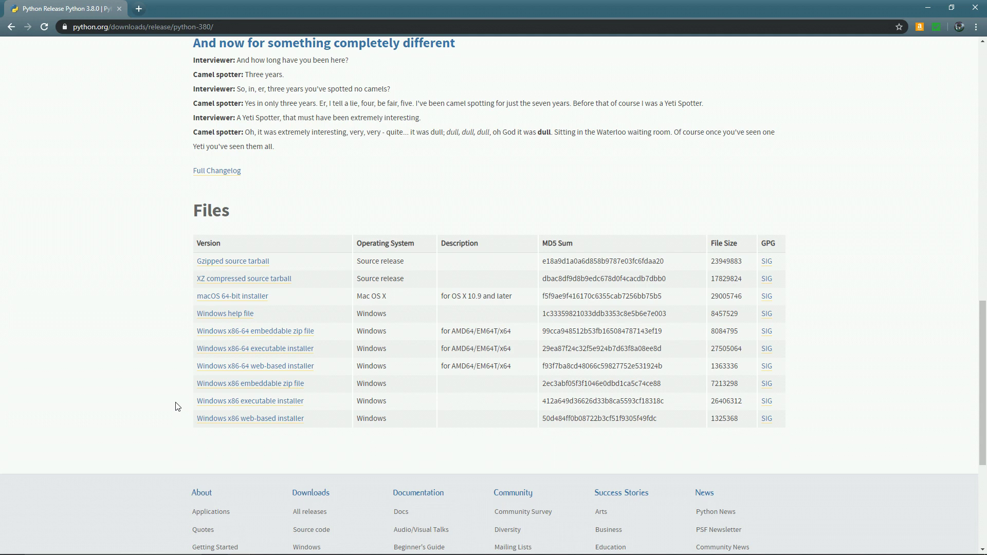
click(229, 353)
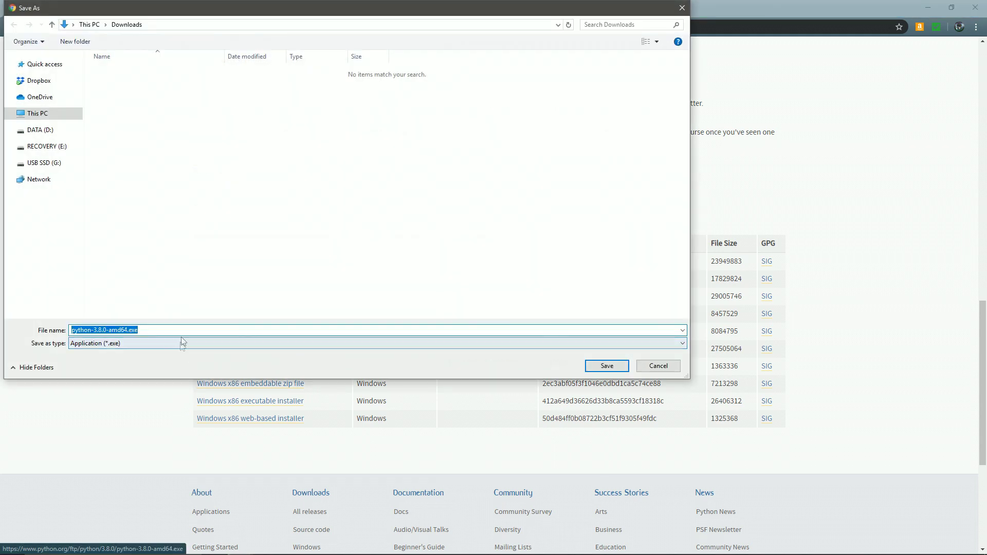
click(665, 369)
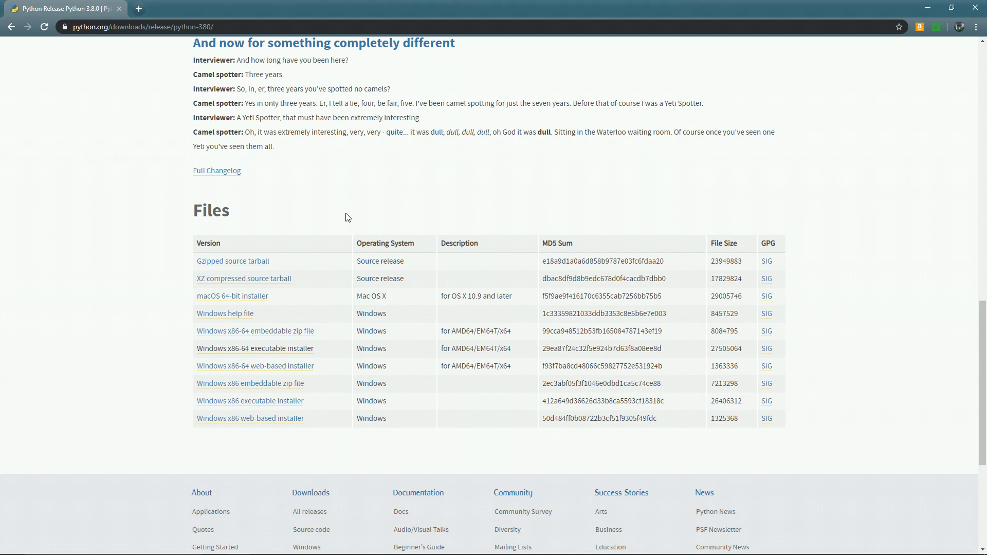
Launch a Command Prompt window with Win+R and cmd, and move it down-right.
key(super+r)
text(cmd)
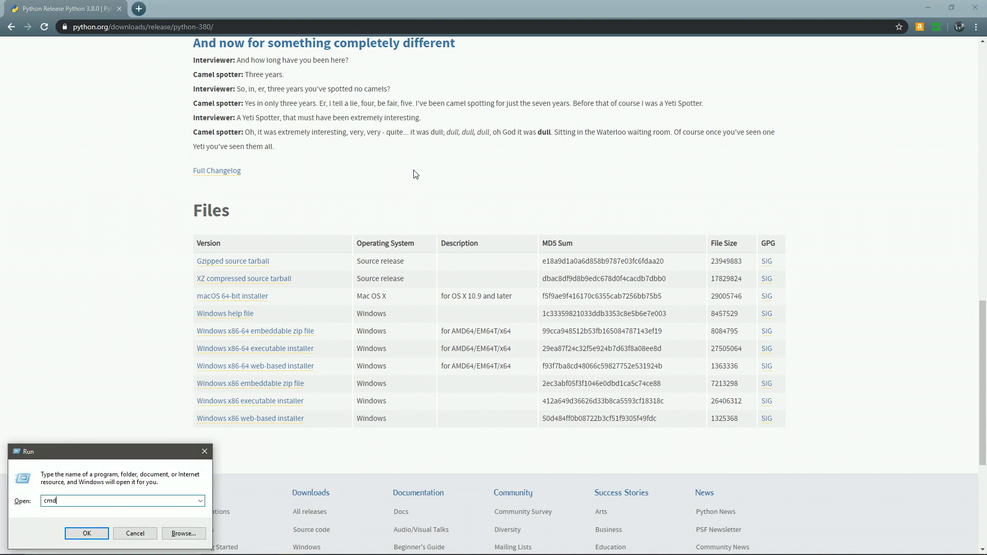
key(Return)
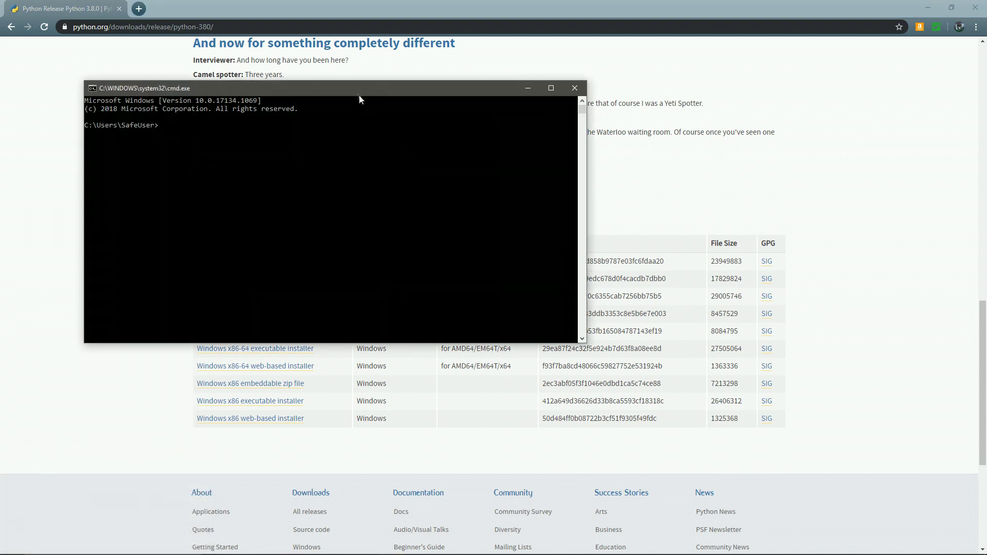
drag(358, 95, 447, 191)
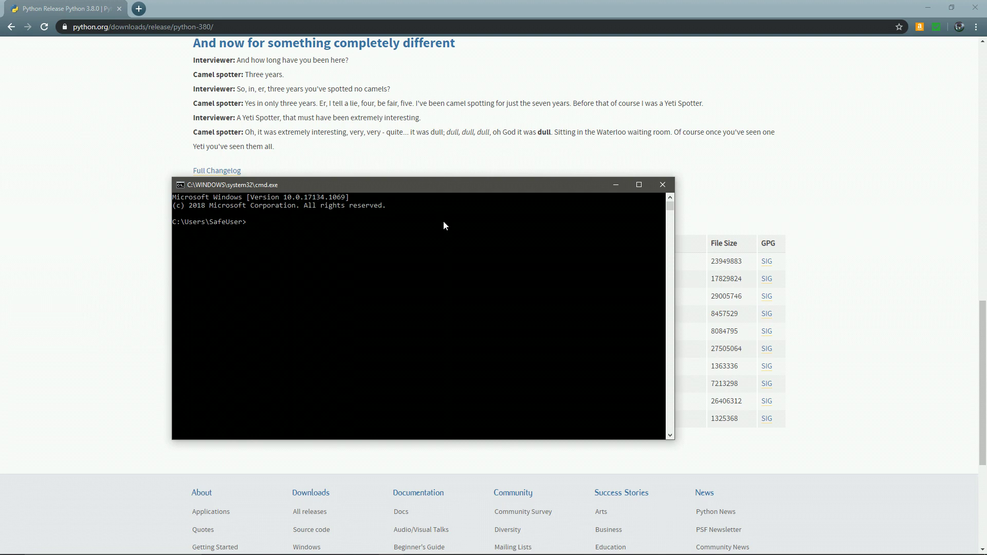
Run python to confirm the 3.8.0 interpreter starts, then type quit() to exit it.
text(python)
key(Return)
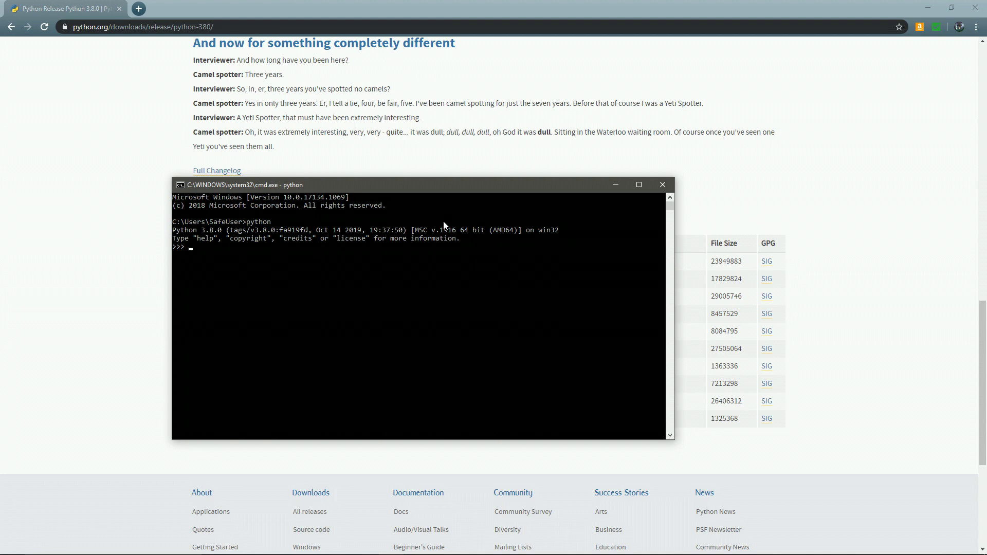
text(quit())
Run 'pip install imageio', which reports imageio, numpy and pillow already satisfied.
text(pip install im)
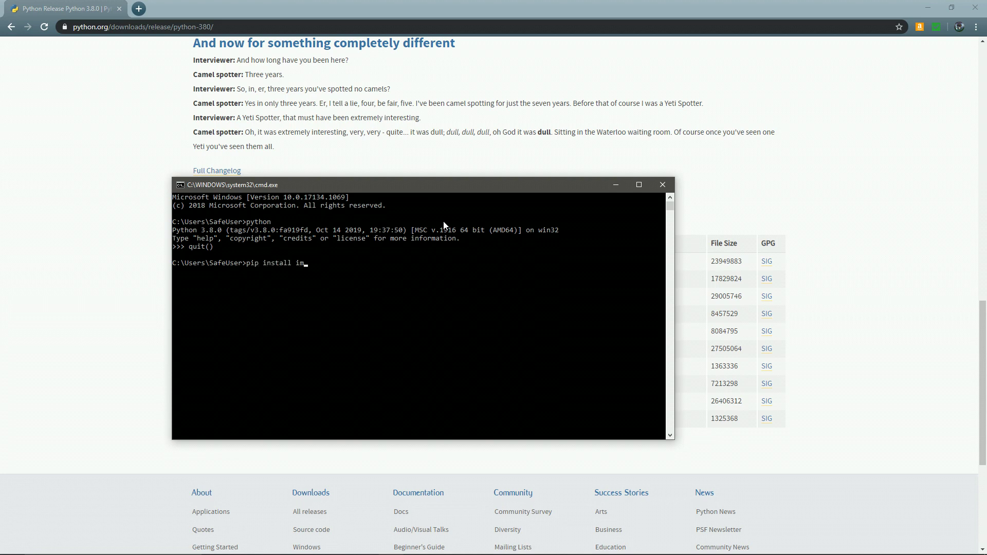
text(ageio)
key(Return)
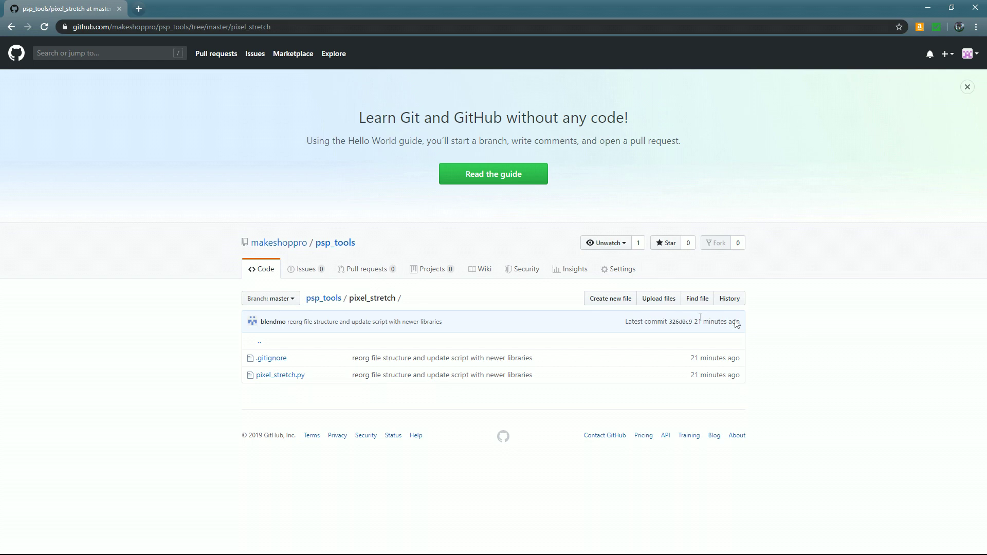
Open pixel_stretch.py from the pixel_stretch folder and scroll through its 39-line source.
click(280, 376)
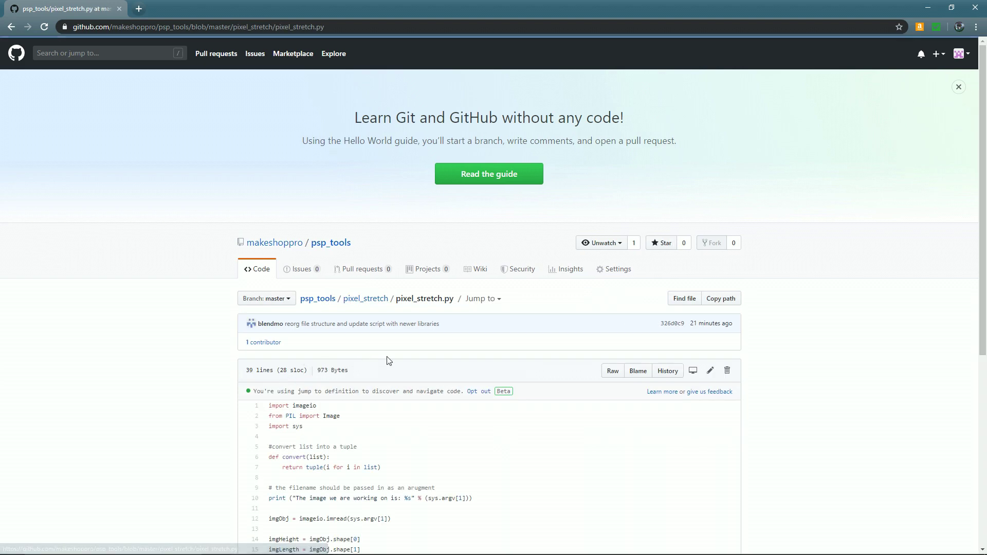
scroll(389, 360, down, 3)
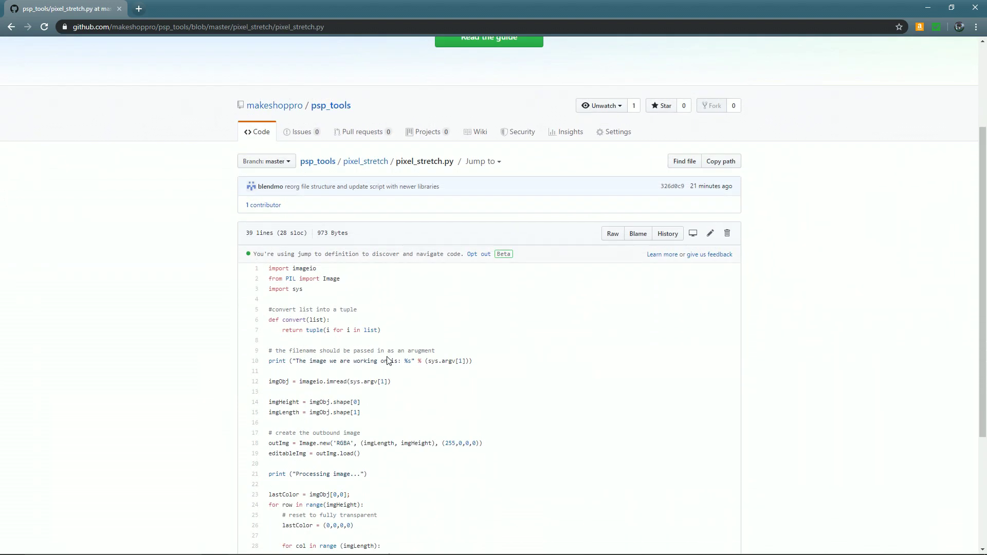
scroll(389, 360, down, 3)
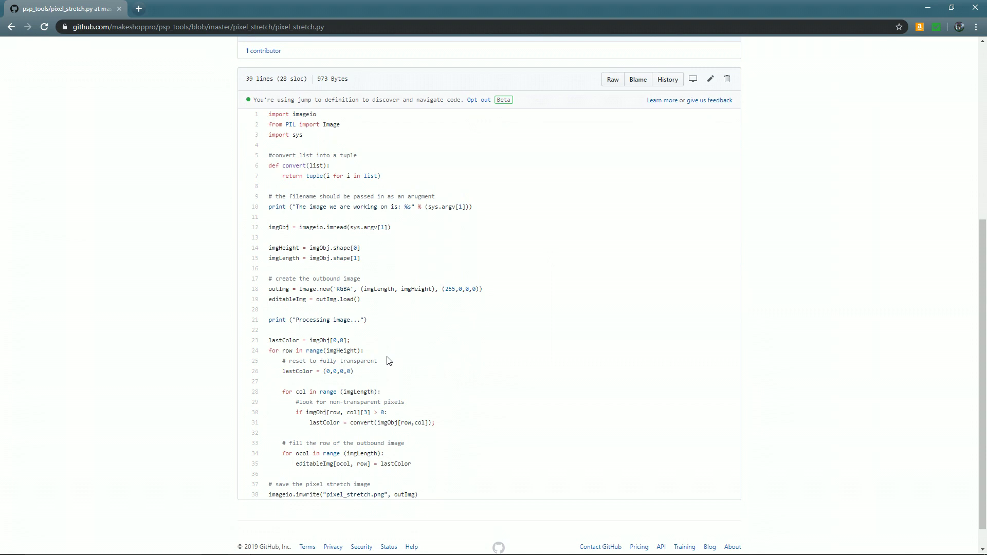
scroll(390, 360, up, 1)
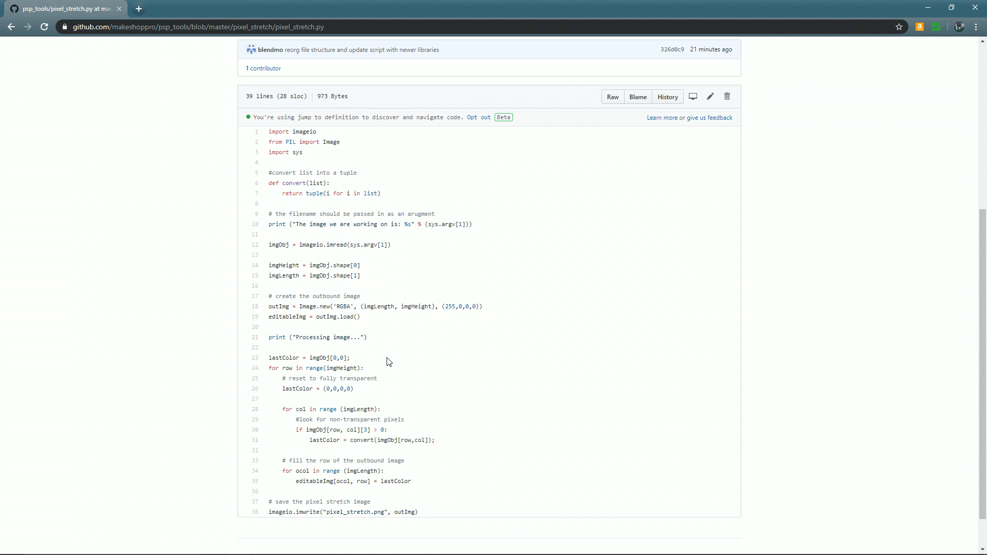
Save the raw pixel_stretch.py into This PC > Downloads and show it in File Explorer.
right_click(616, 101)
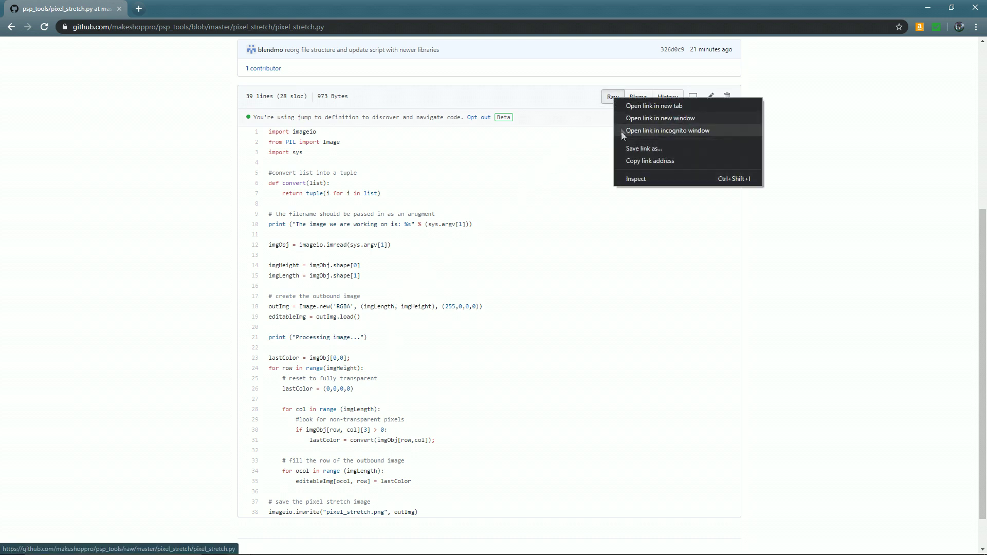
click(630, 154)
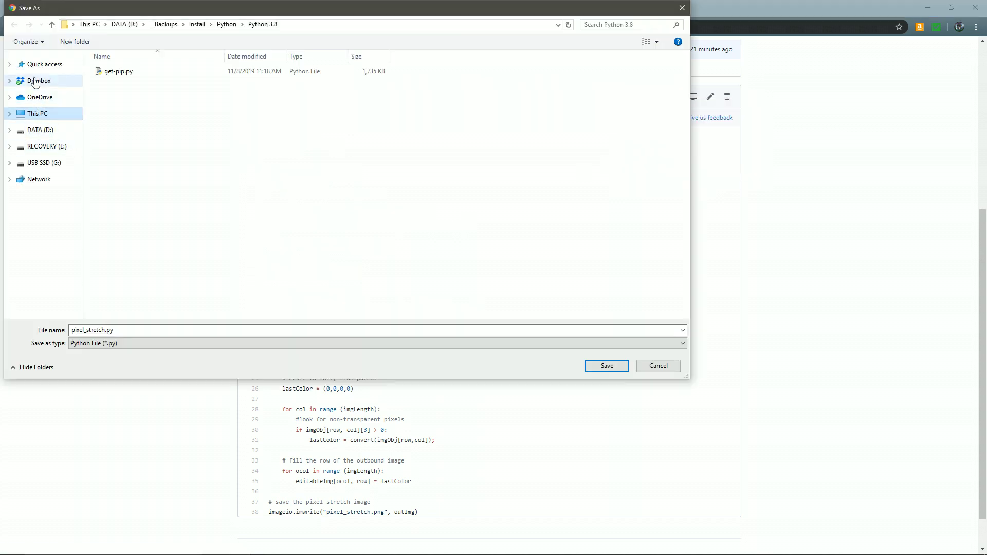
click(10, 113)
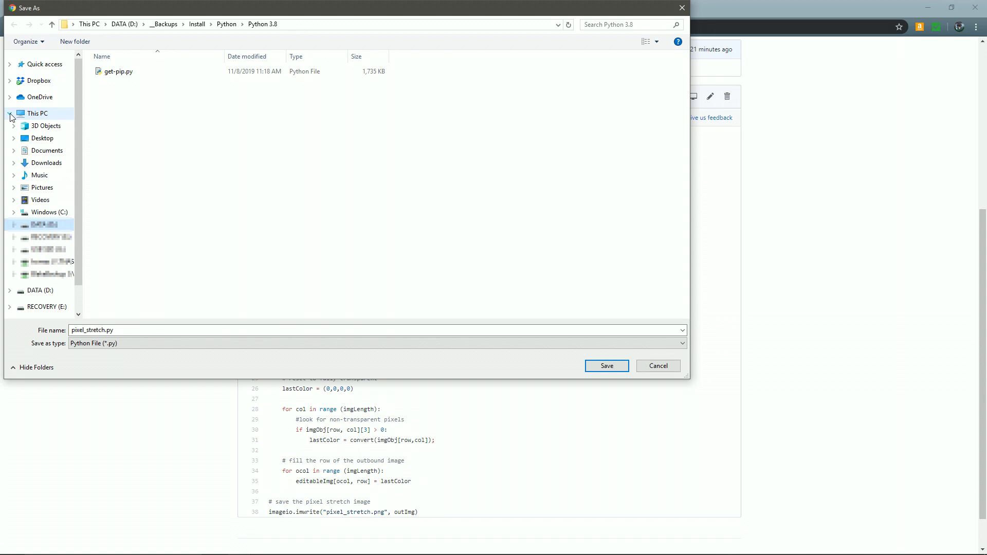
click(50, 163)
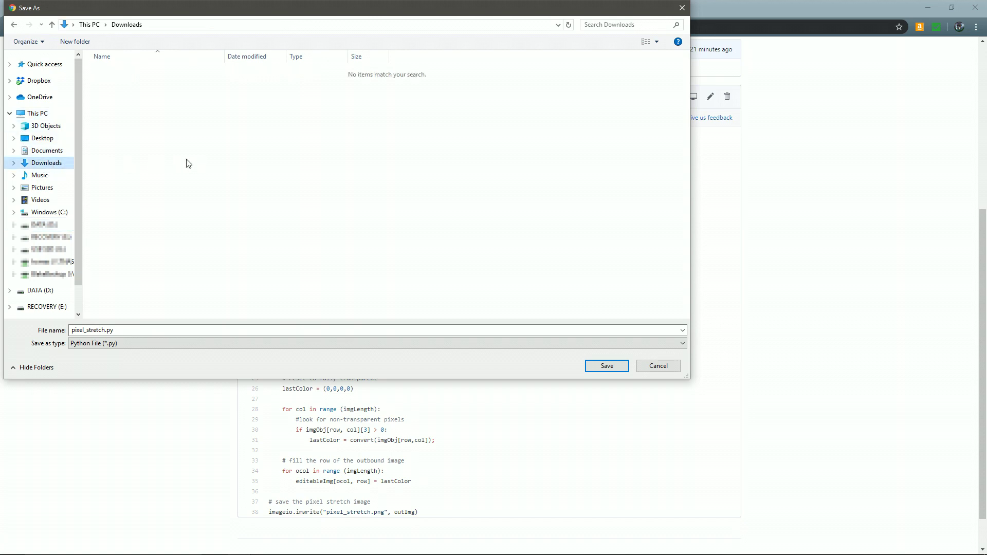
click(606, 366)
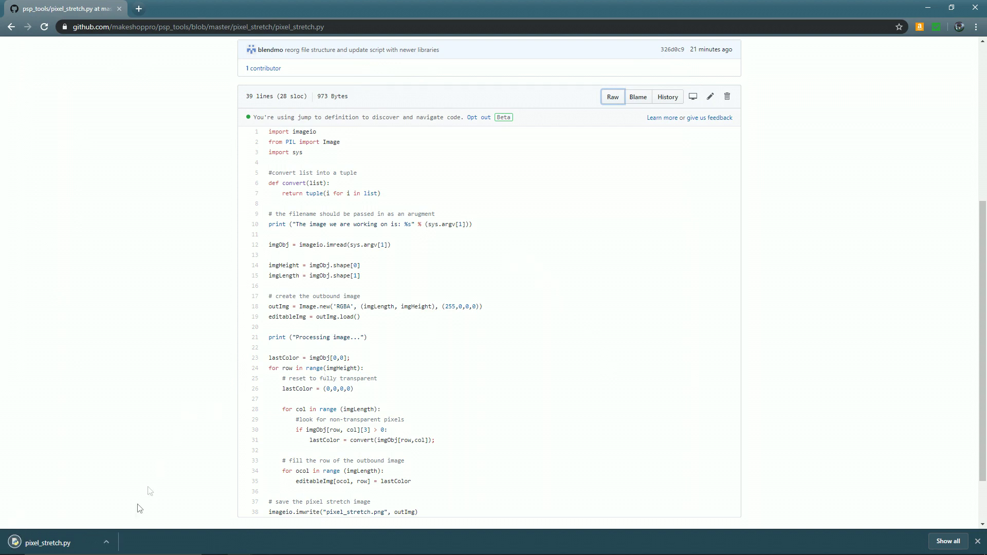
click(106, 542)
click(154, 506)
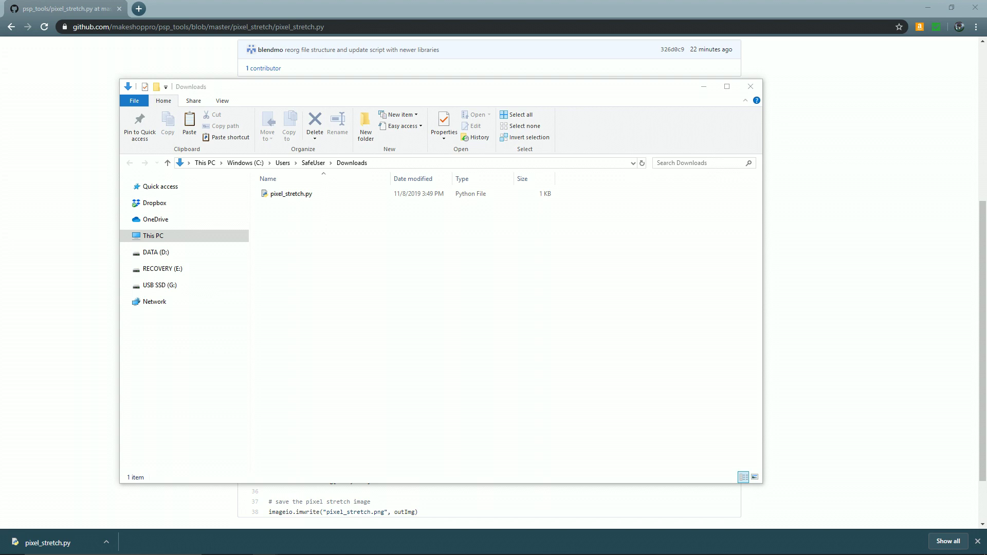
Paste airborne_transparent.png into Downloads, preview it in Photos, then drag it onto pixel_stretch.py.
click(355, 252)
key(ctrl+v)
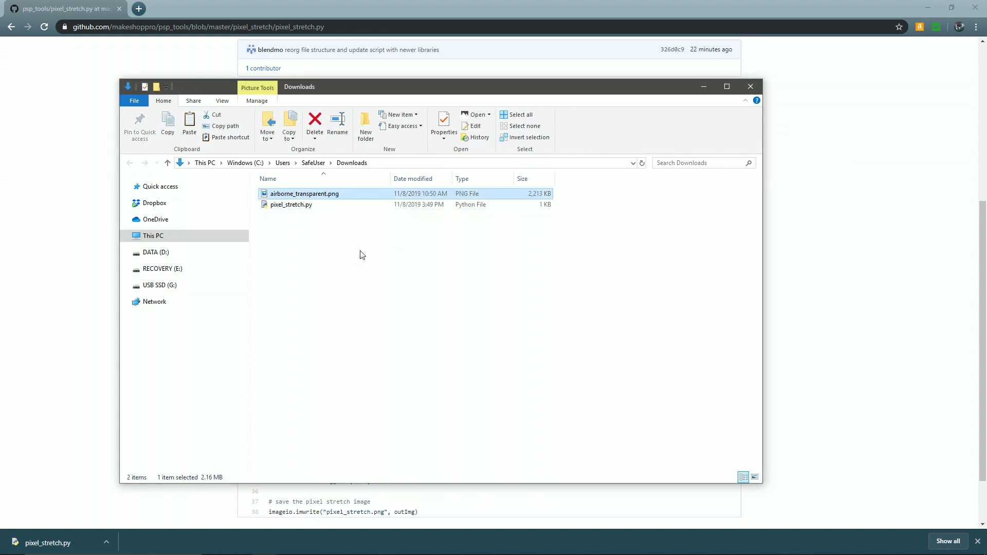
click(344, 255)
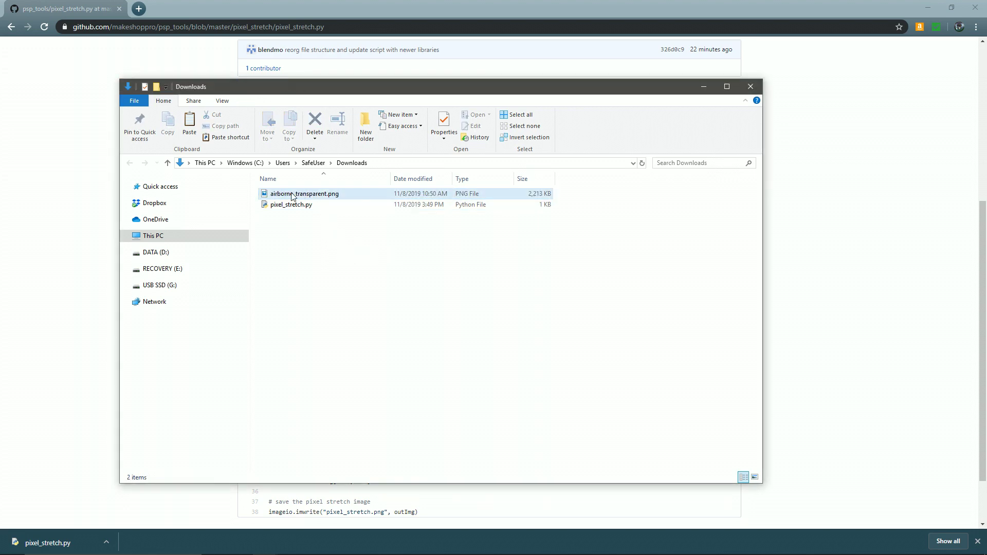
double_click(291, 194)
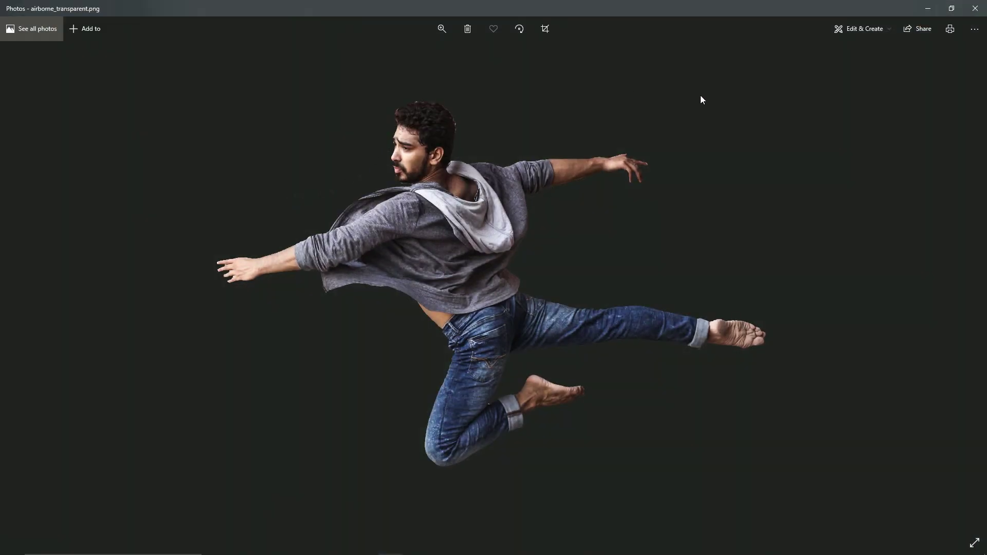
click(975, 8)
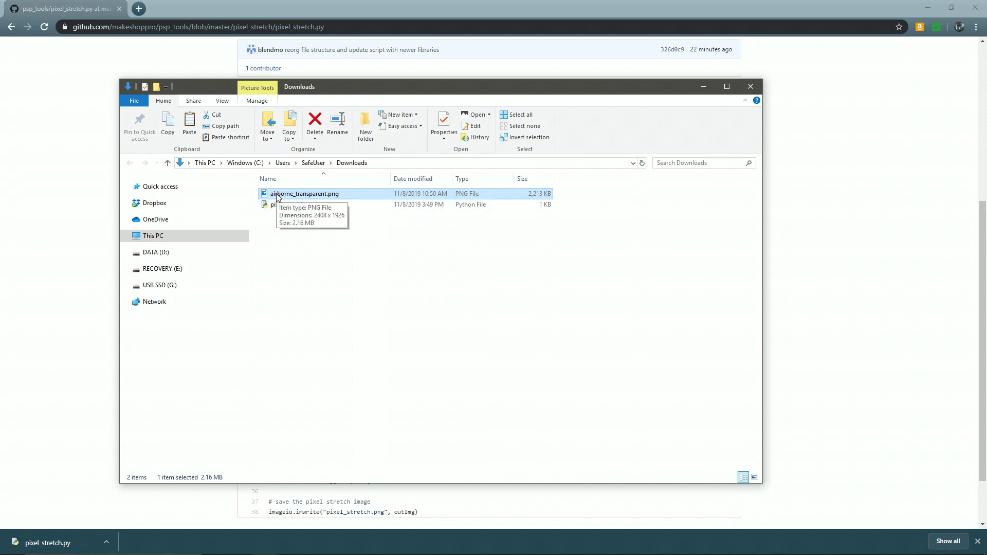
drag(277, 197, 277, 206)
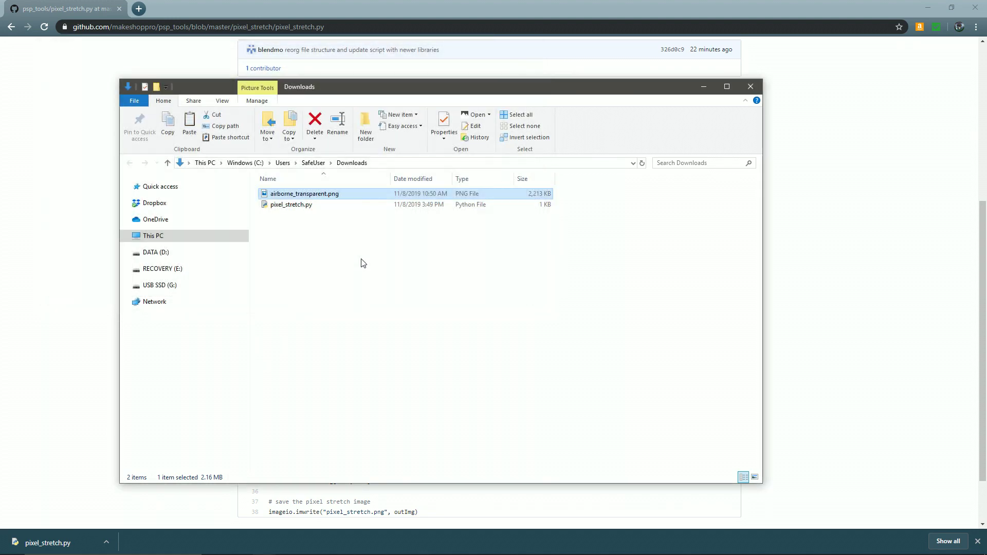
Preview the newly created 25 KB pixel_stretch.png colour-streak image, then deselect it.
click(296, 206)
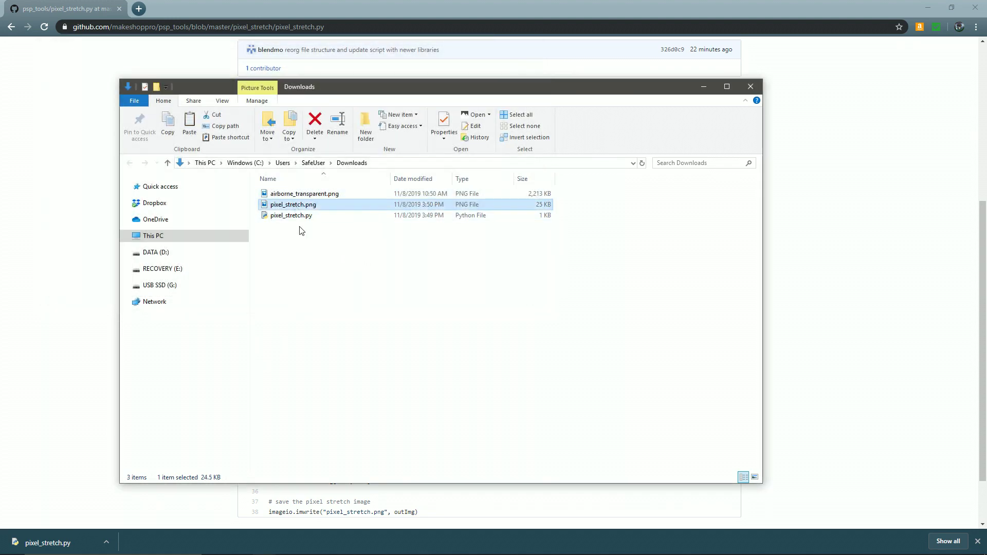
double_click(300, 205)
click(320, 278)
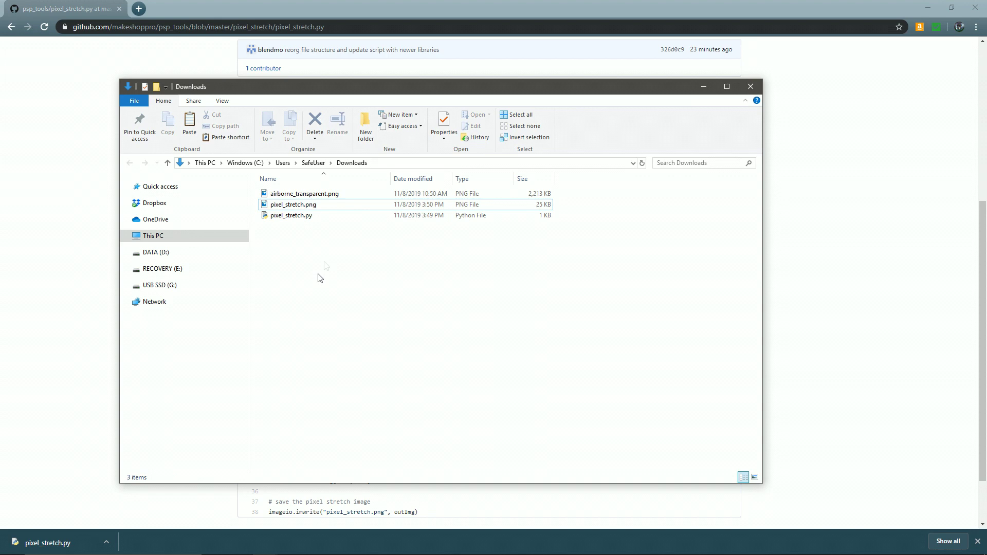
Open a Command Prompt in Downloads from the address bar and delete the old pixel_stretch.png.
click(398, 163)
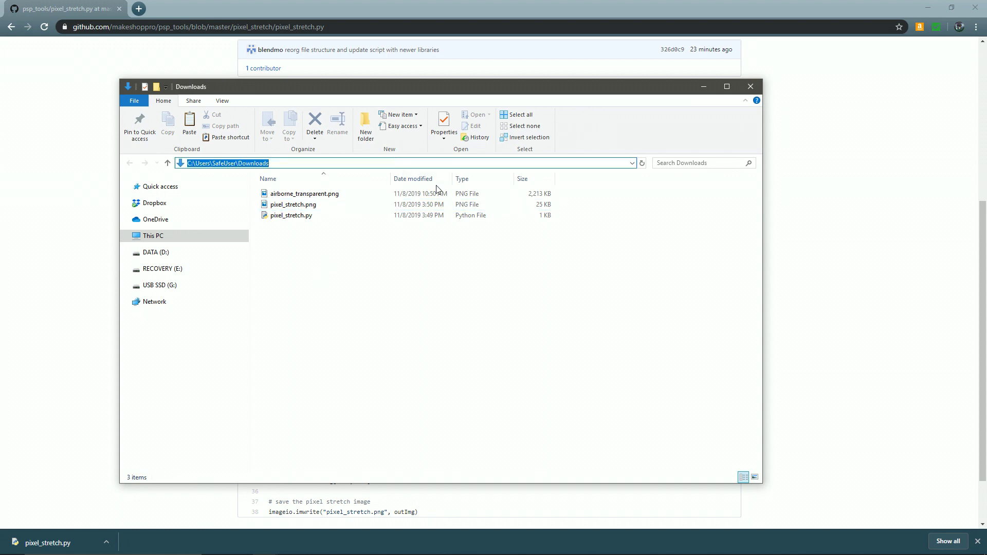
text(cmd)
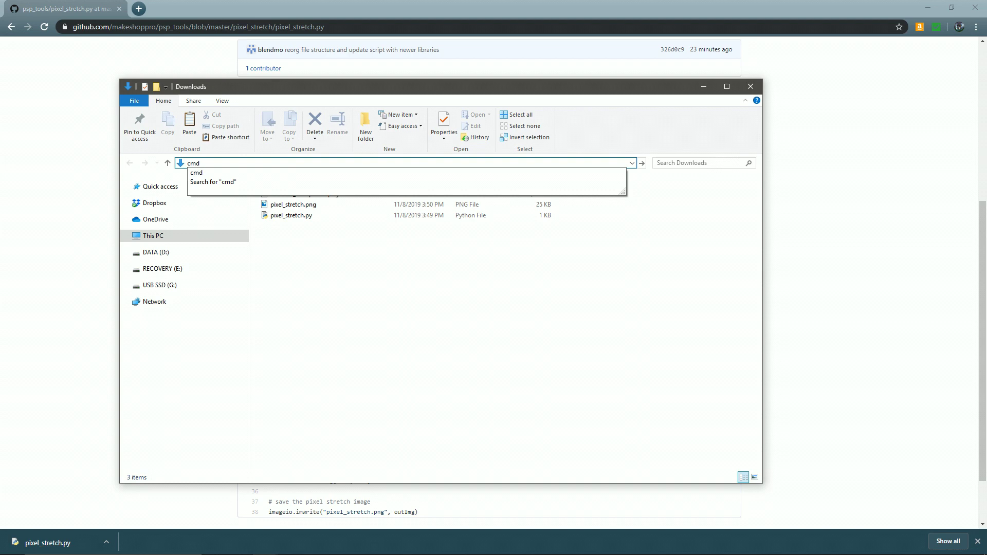
key(Return)
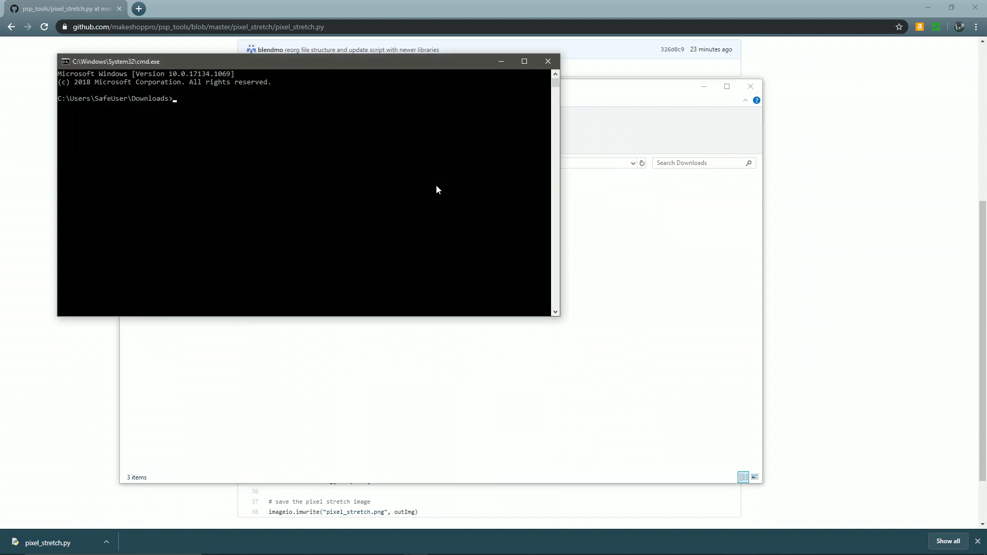
drag(302, 66, 415, 242)
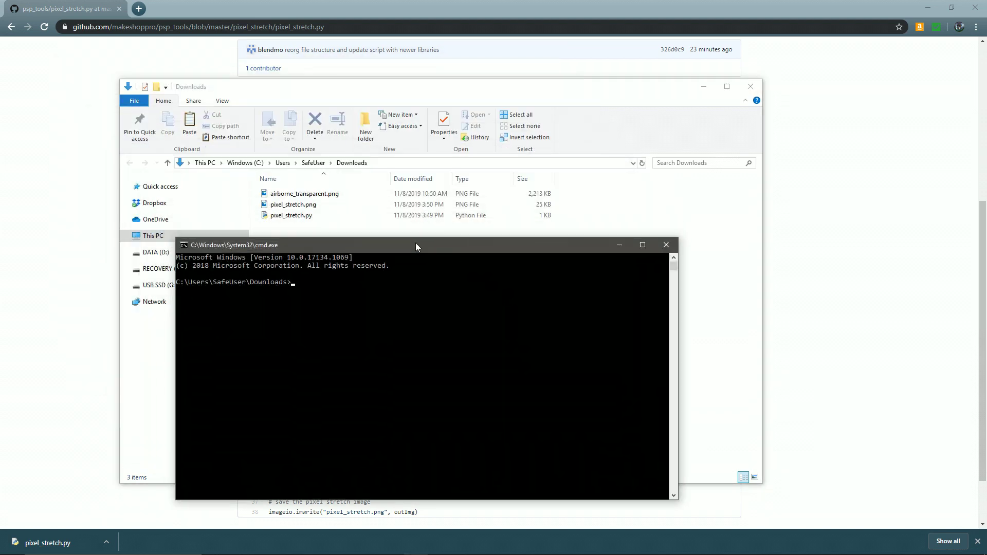
click(339, 208)
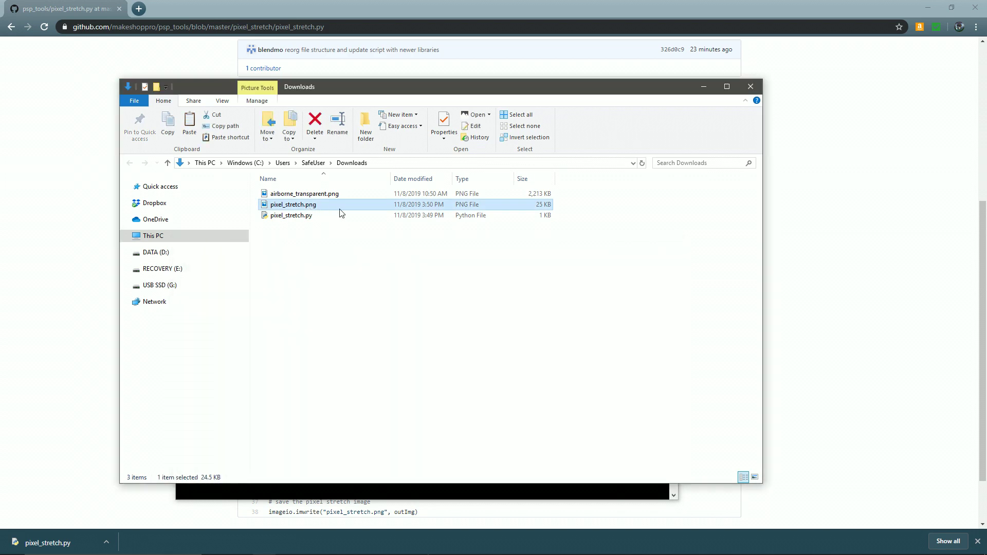
key(Delete)
Run 'python pixel_stretch.py airborne_transparent.png', close the console, and open the new pixel_stretch.png.
click(307, 491)
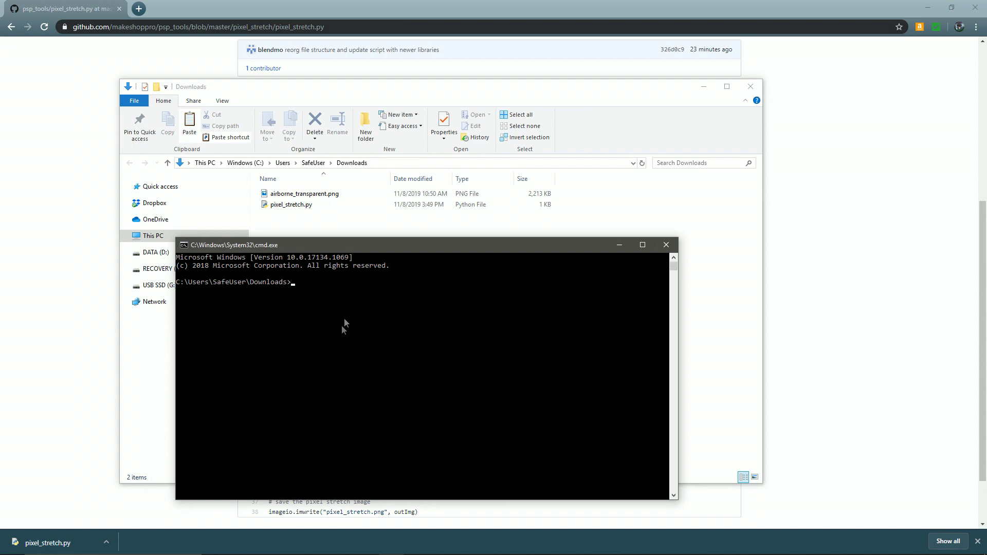
text(python pixel)
key(Tab)
text(air)
key(Tab)
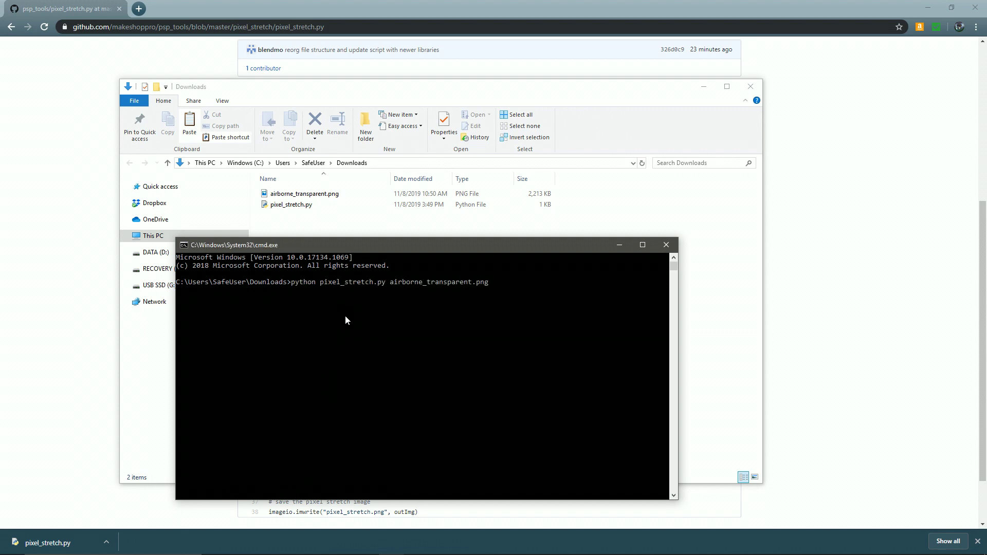
key(Return)
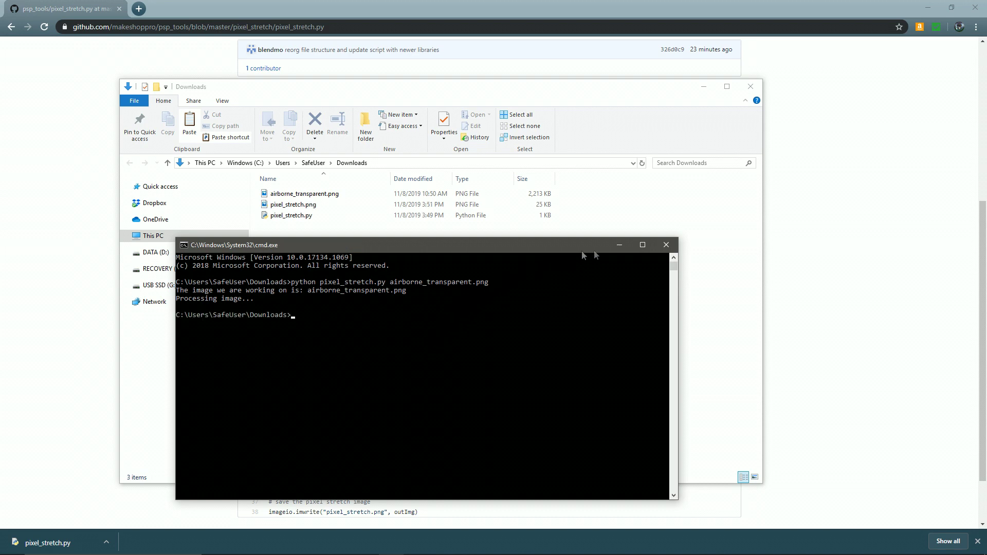
click(669, 247)
double_click(302, 205)
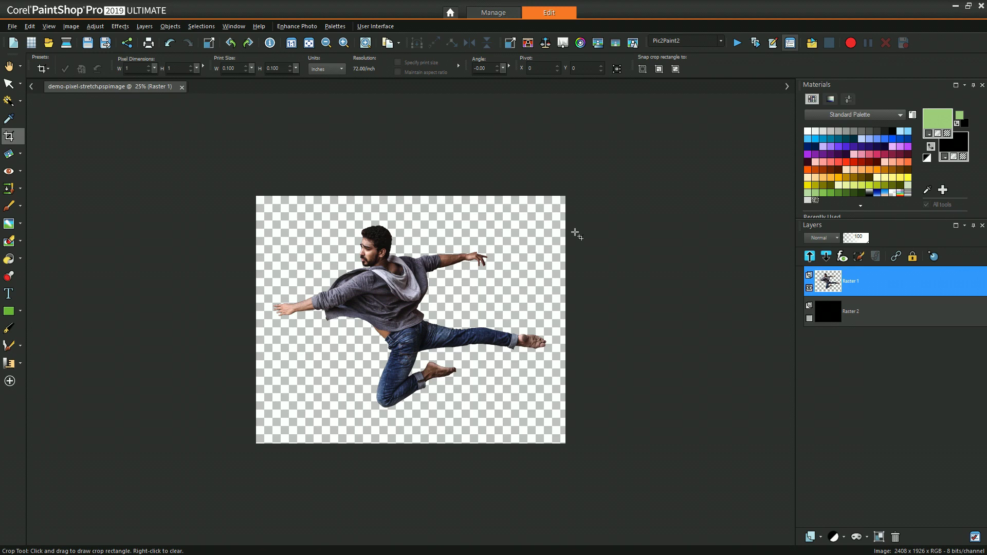
Make Raster 2 visible and flood-fill it with the light green foreground colour.
click(810, 318)
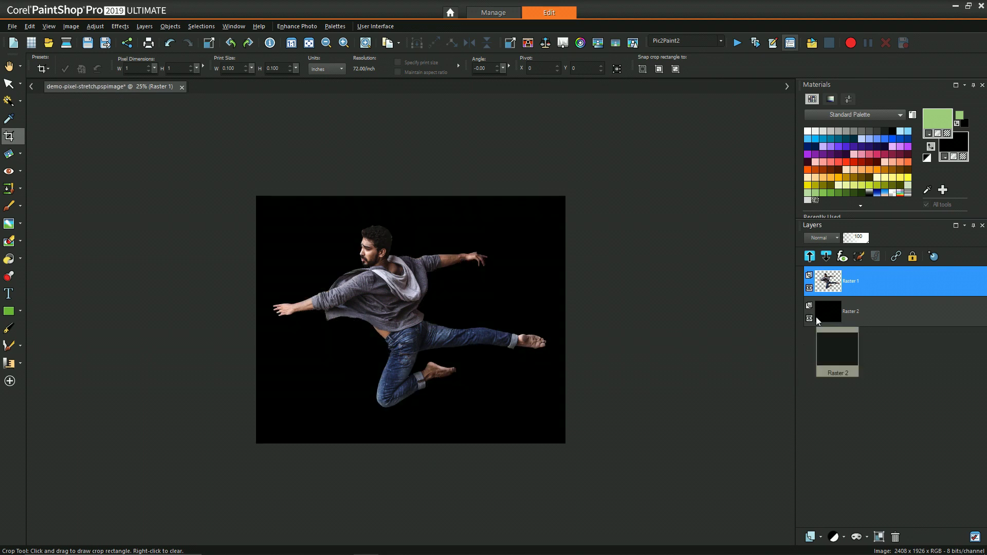
click(852, 311)
key(f)
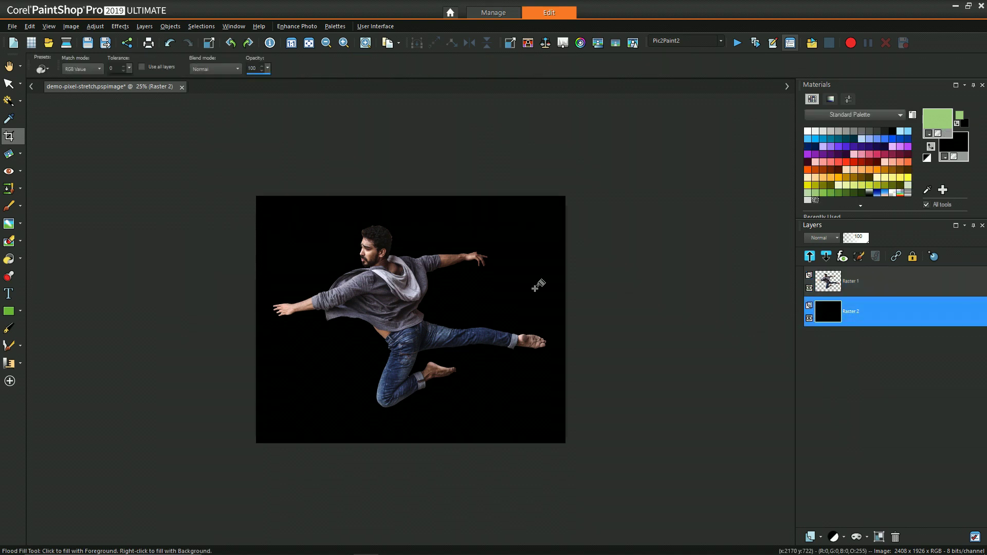
click(558, 289)
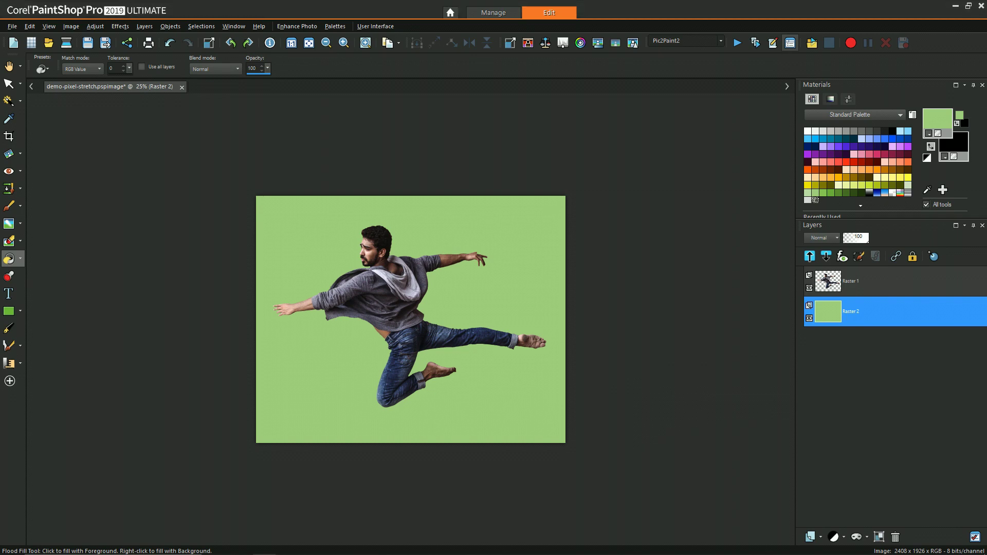
Insert pixel_stretch.png as a layer between Raster 1 and Raster 2, shifted right behind the dancer.
drag(897, 320, 862, 299)
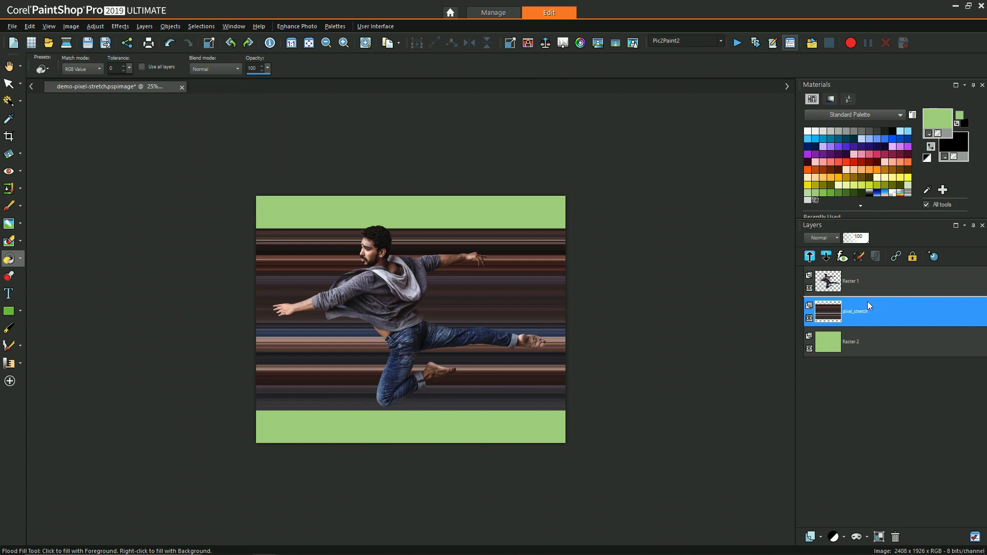
click(9, 83)
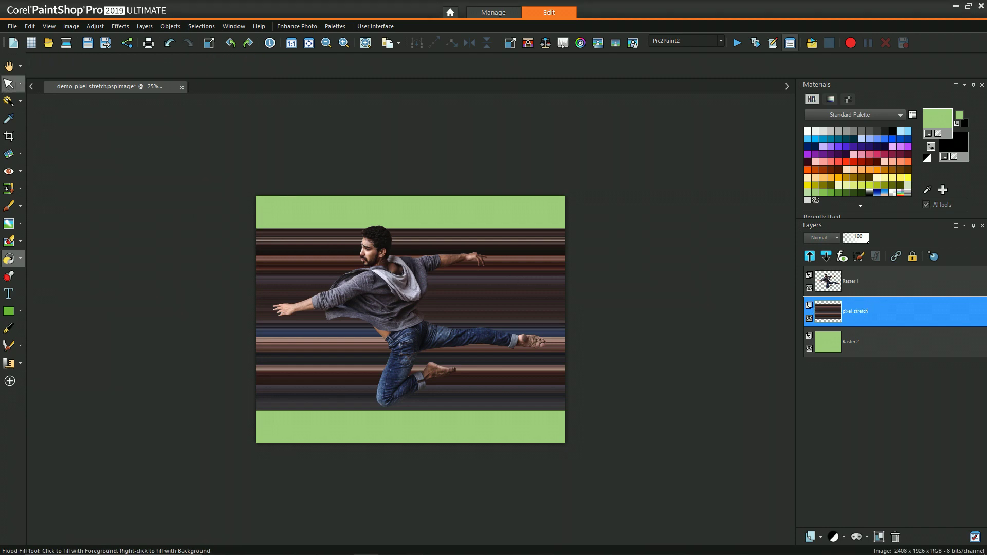
scroll(502, 287, up, 2)
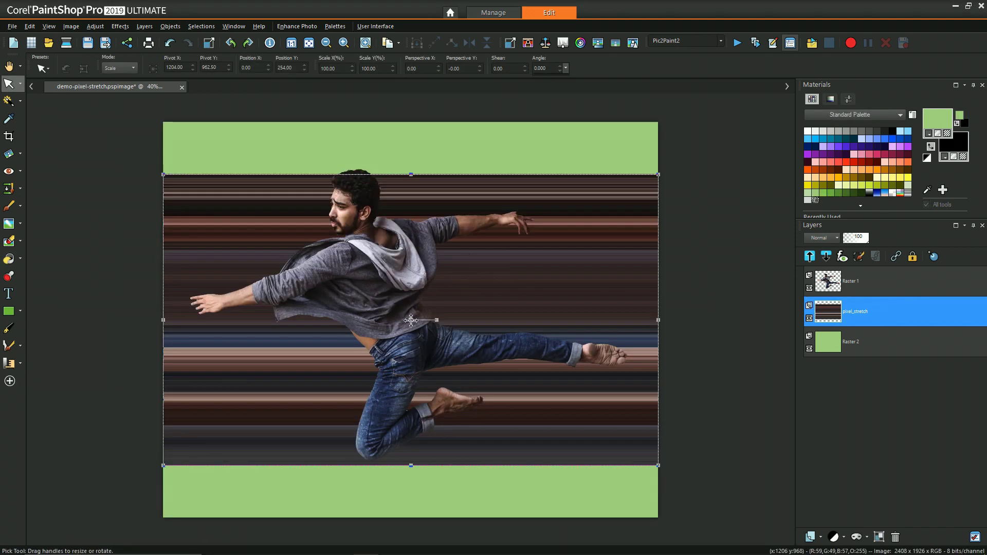
drag(411, 319, 413, 315)
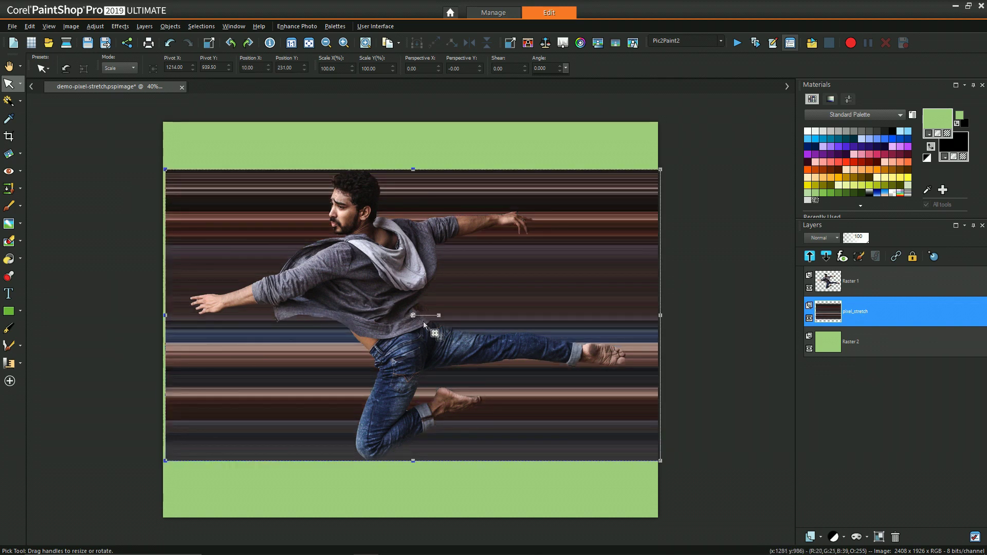
drag(413, 315, 541, 315)
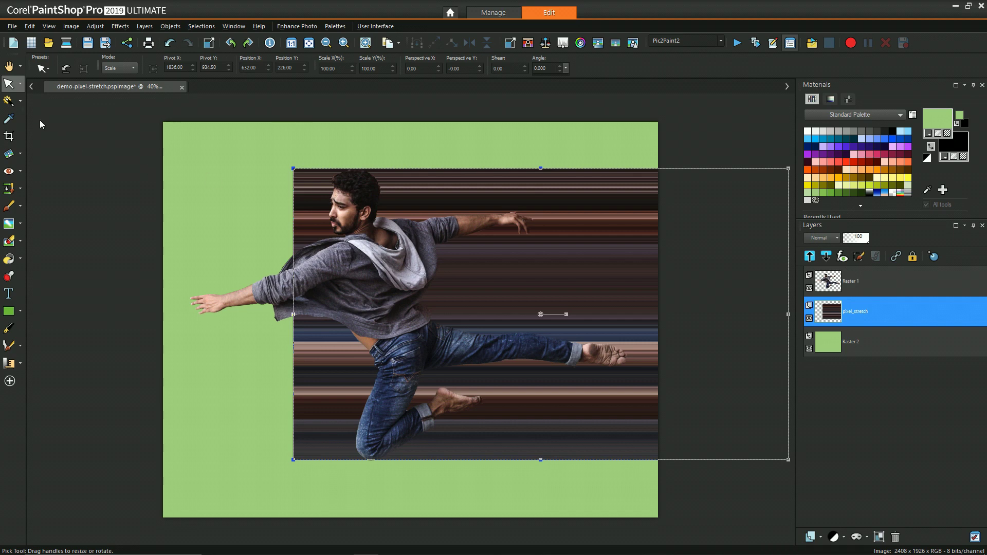
click(11, 68)
Resize the canvas to 3000 × 1926 px, unlocked aspect ratio, anchored left so space adds rightward.
key(minus)
click(71, 26)
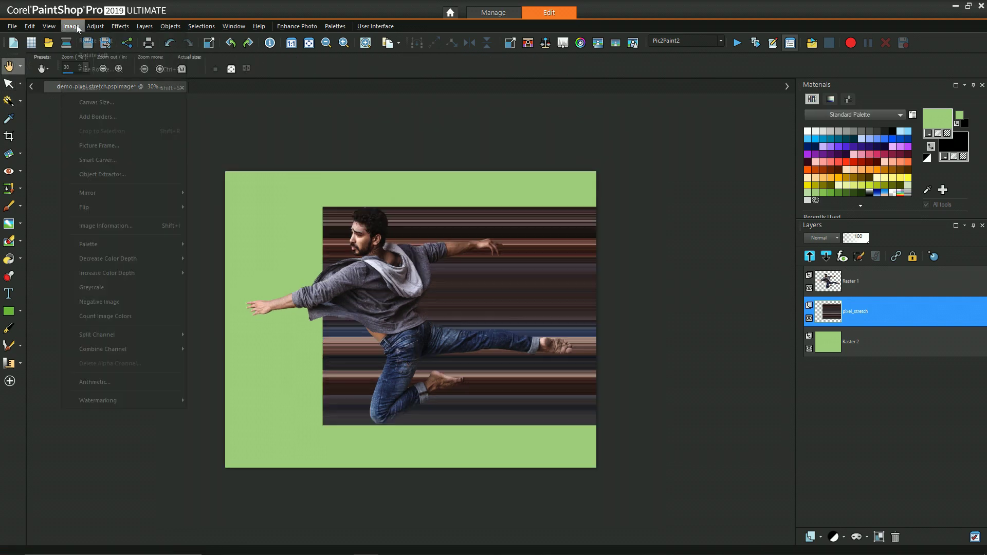
click(116, 99)
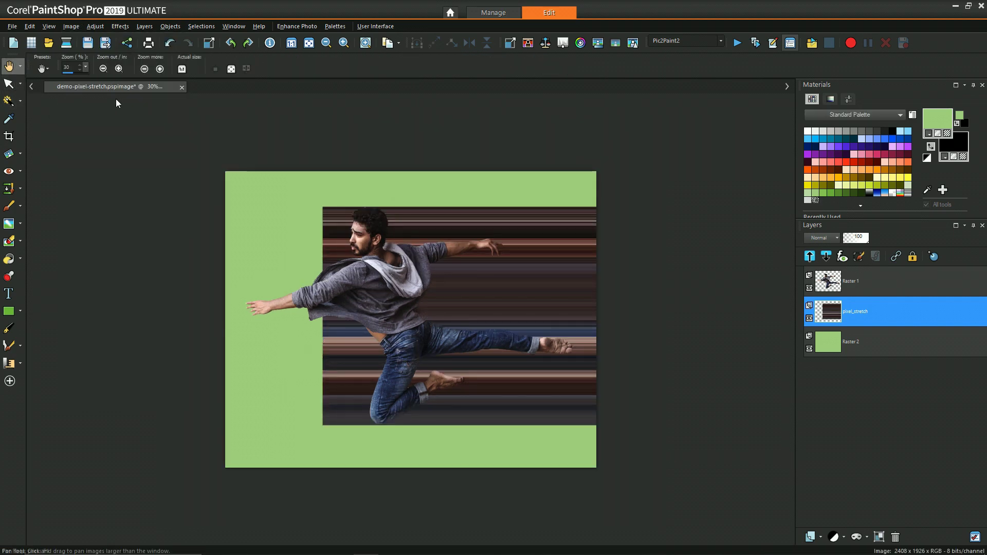
click(447, 337)
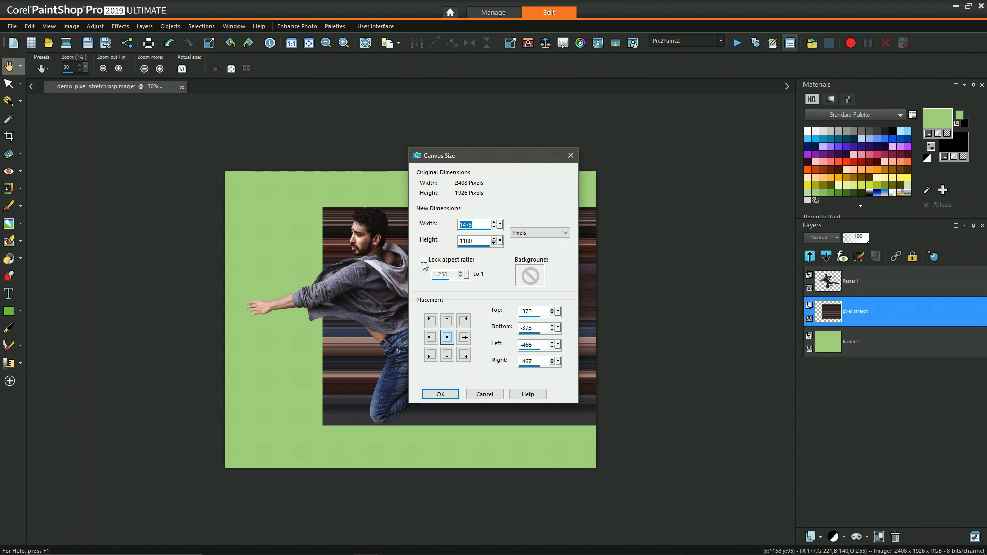
double_click(424, 260)
click(424, 259)
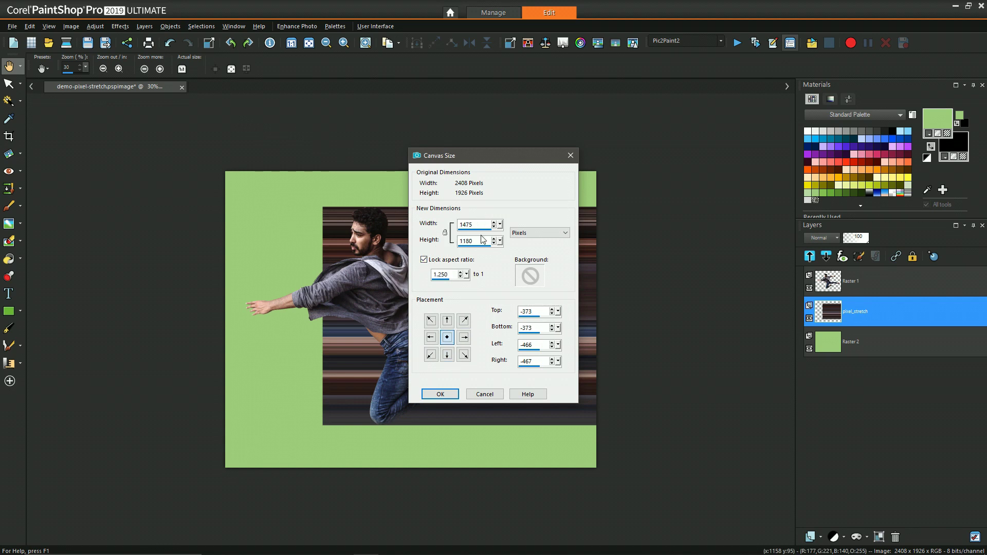
double_click(481, 240)
text(1926)
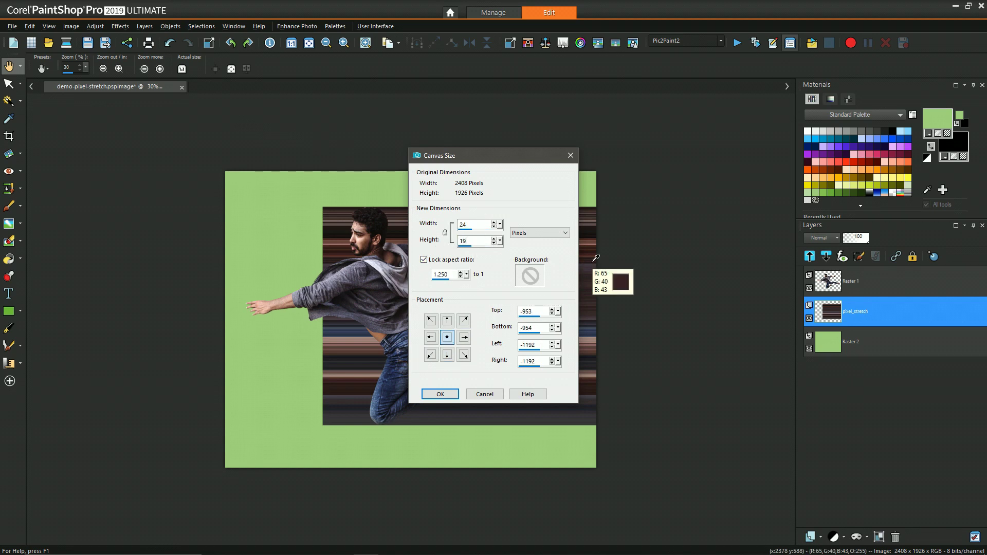
click(424, 260)
double_click(473, 225)
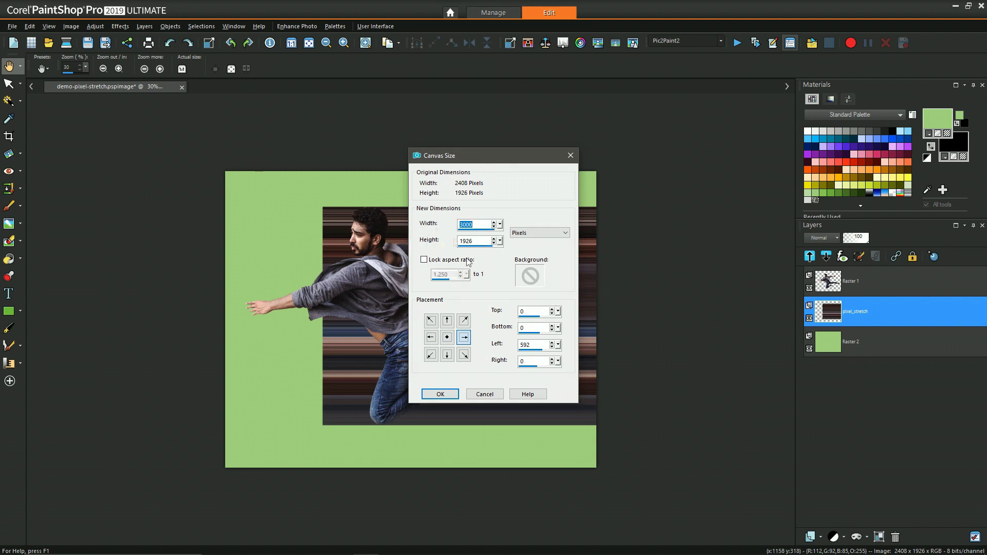
click(431, 337)
text(3000)
click(438, 396)
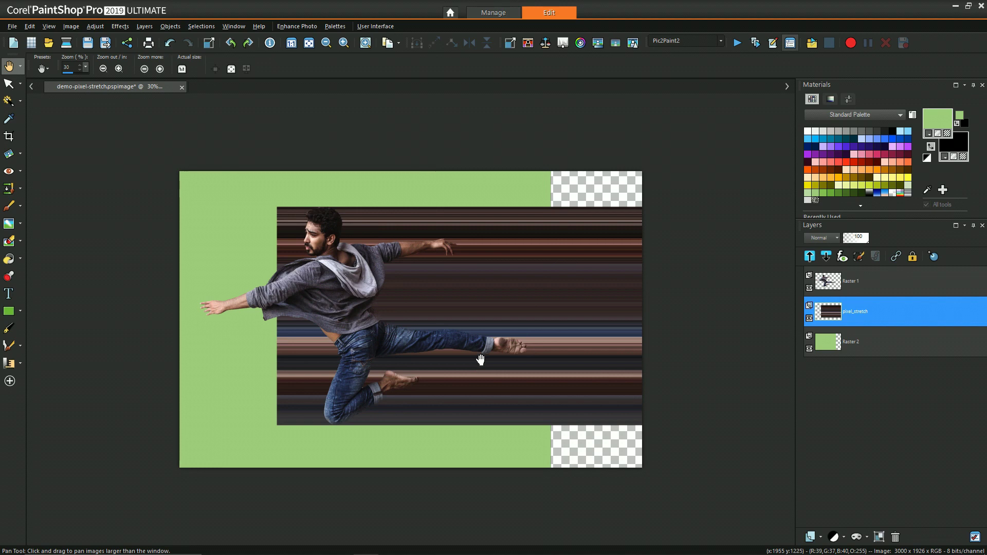
Flood-fill the new right strip on Raster 2 with green.
click(865, 345)
key(f)
click(596, 447)
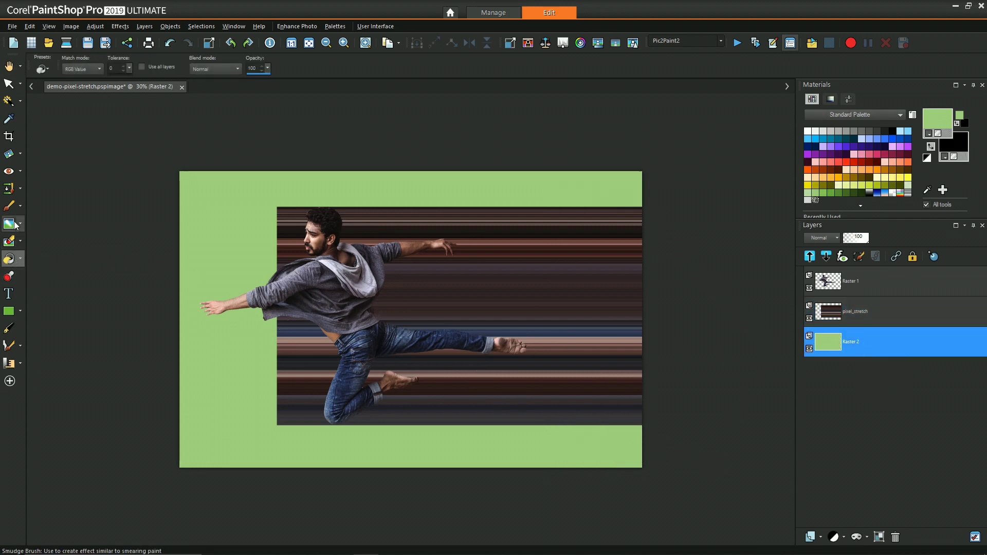
On the pixel_stretch layer, erase the bands left of the dancer's head, face and arm.
click(21, 242)
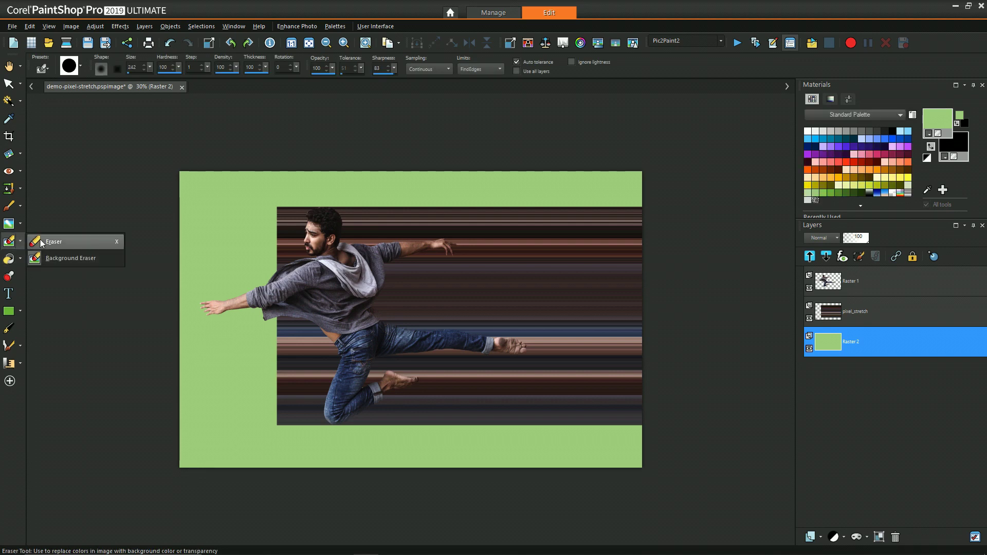
click(54, 241)
click(847, 280)
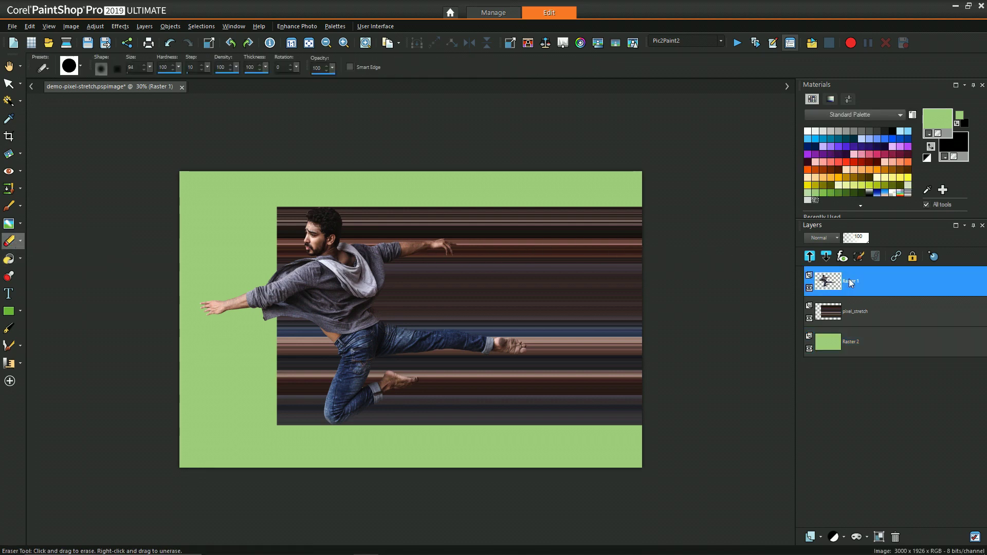
click(856, 310)
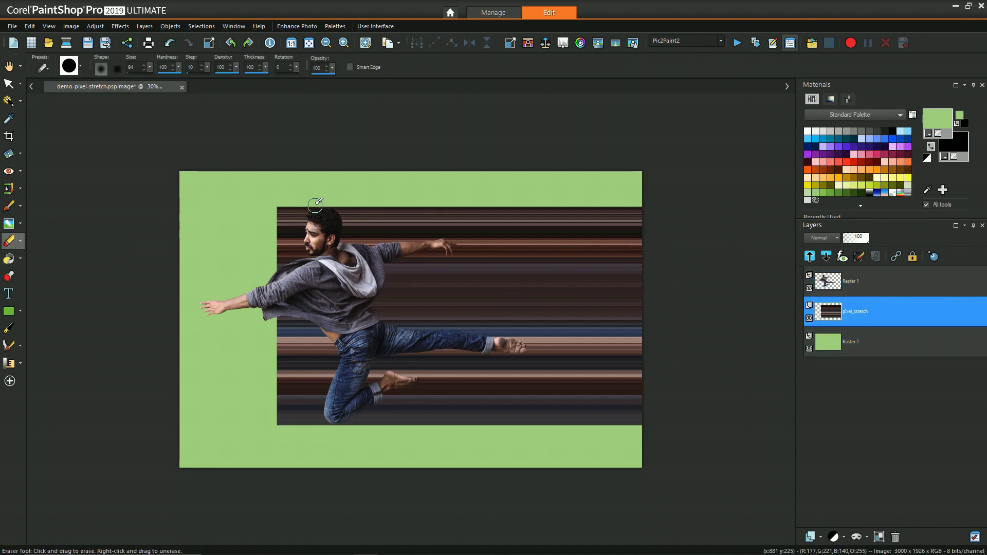
mouse_move(315, 205)
mouse_down()
mouse_move(303, 239)
mouse_move(312, 260)
mouse_move(282, 268)
mouse_move(272, 303)
mouse_move(280, 322)
mouse_move(340, 348)
mouse_move(327, 446)
mouse_up()
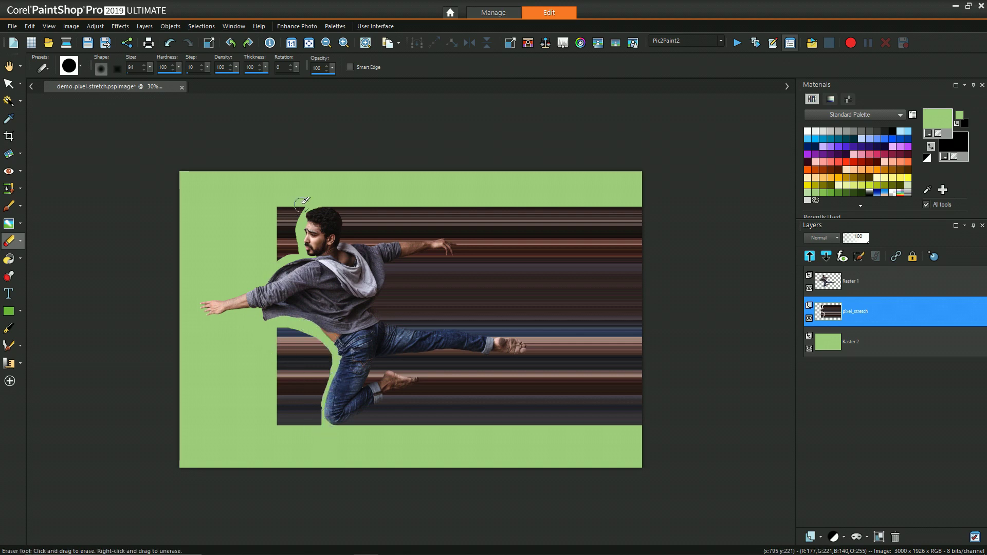
mouse_move(301, 208)
mouse_down()
mouse_move(292, 267)
mouse_move(294, 195)
mouse_move(280, 254)
mouse_move(289, 195)
mouse_move(284, 381)
mouse_up()
mouse_move(295, 281)
mouse_down()
mouse_move(298, 350)
mouse_move(293, 332)
mouse_move(281, 334)
mouse_move(281, 428)
mouse_move(276, 371)
mouse_move(302, 343)
mouse_move(291, 440)
mouse_move(318, 428)
mouse_move(327, 346)
mouse_move(327, 381)
mouse_move(307, 424)
mouse_move(314, 319)
mouse_move(305, 411)
mouse_move(311, 362)
mouse_move(293, 374)
mouse_up()
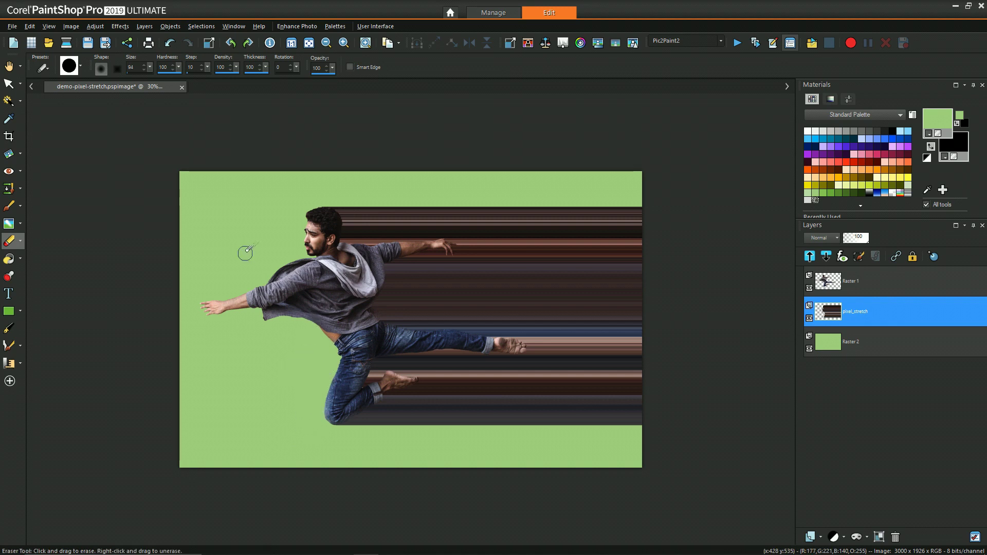
scroll(251, 246, down, 2)
scroll(257, 238, up, 2)
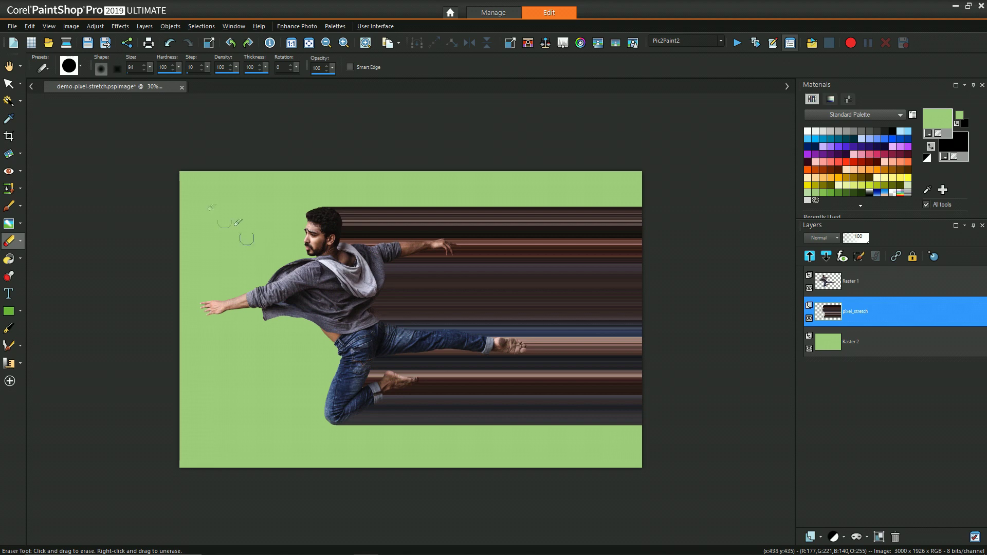
click(869, 281)
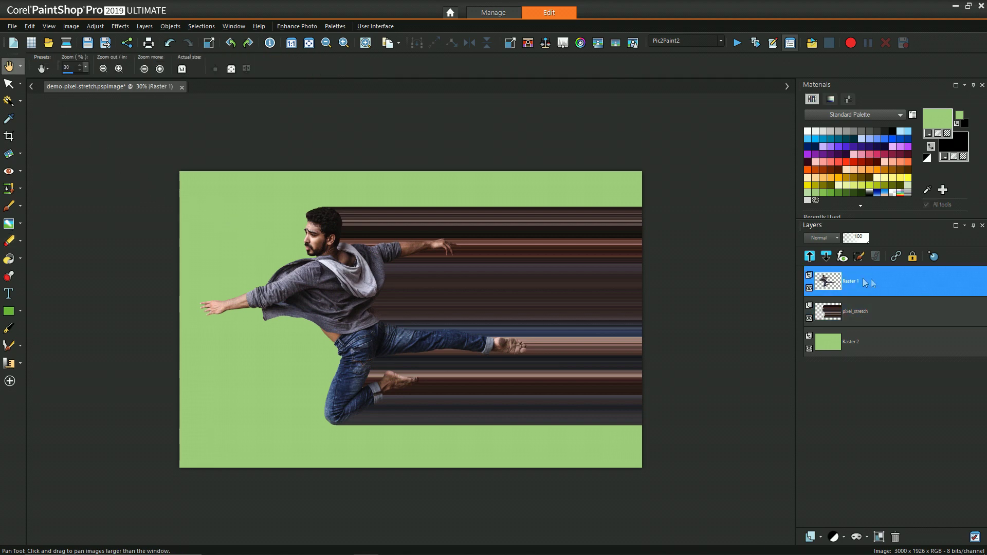
Apply a size-20 drop shadow at about 78% opacity to Raster 1, angled left behind the dancer.
click(932, 256)
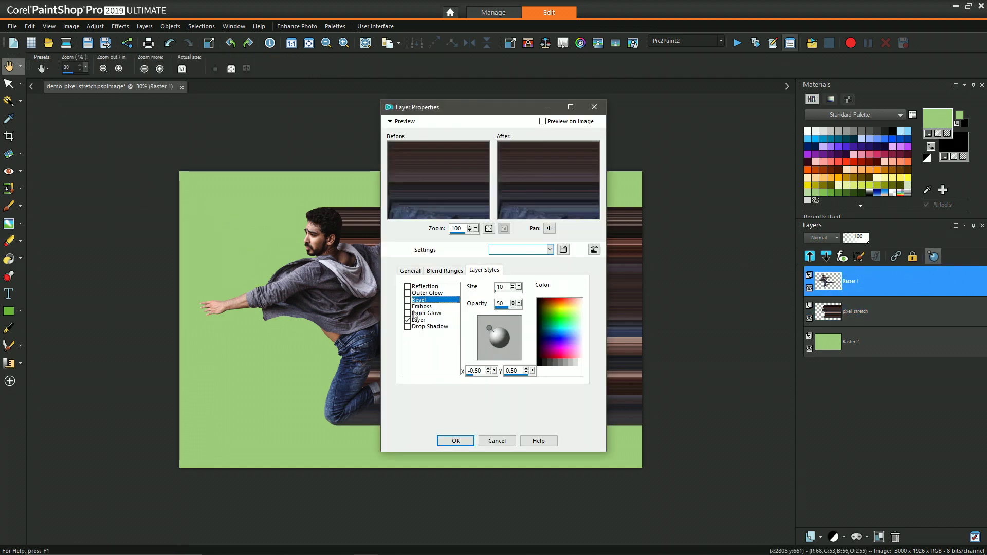
click(407, 326)
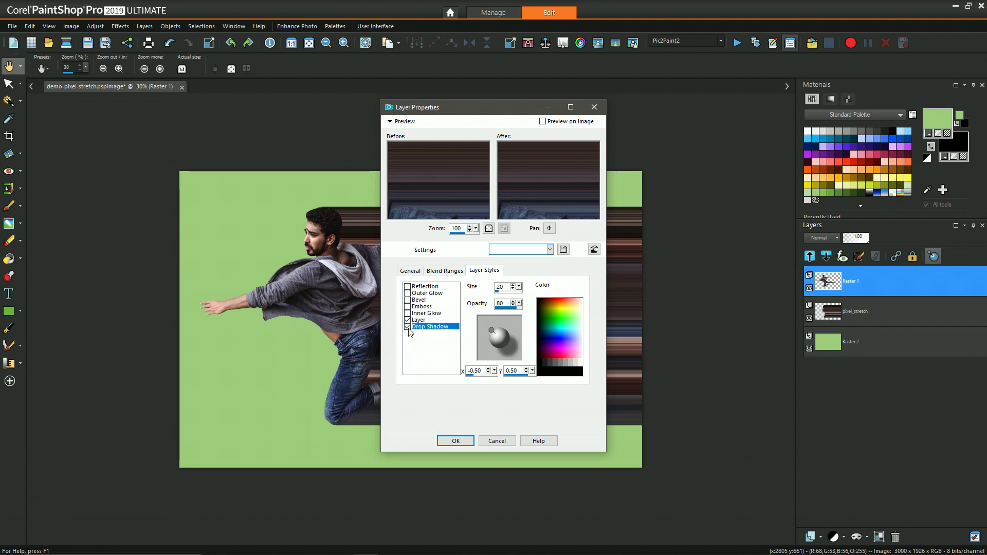
drag(491, 331, 490, 338)
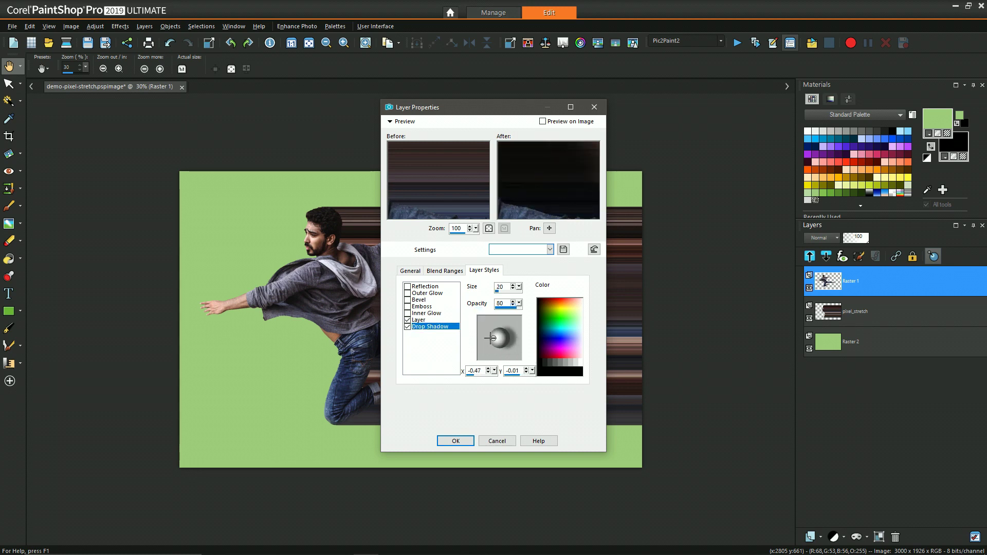
click(542, 120)
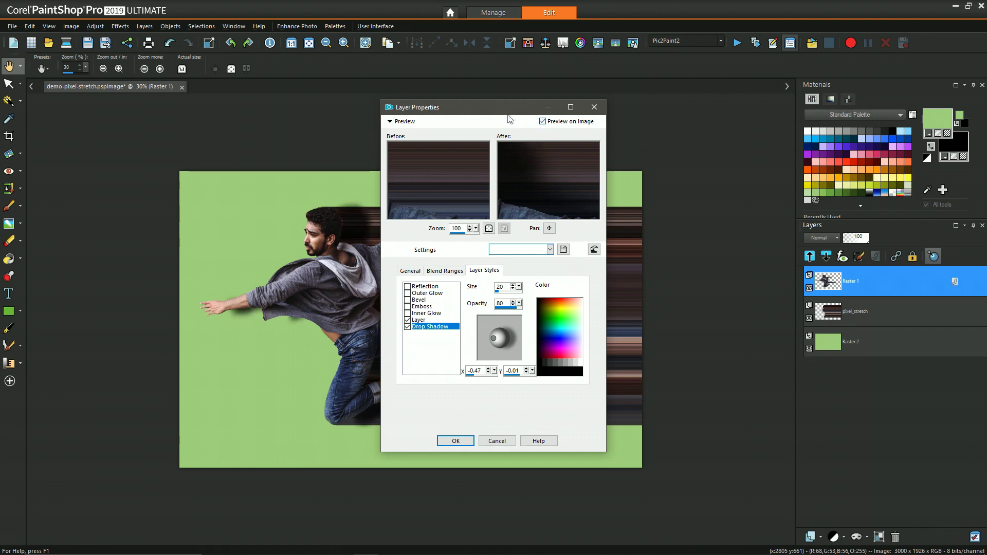
drag(496, 110, 651, 119)
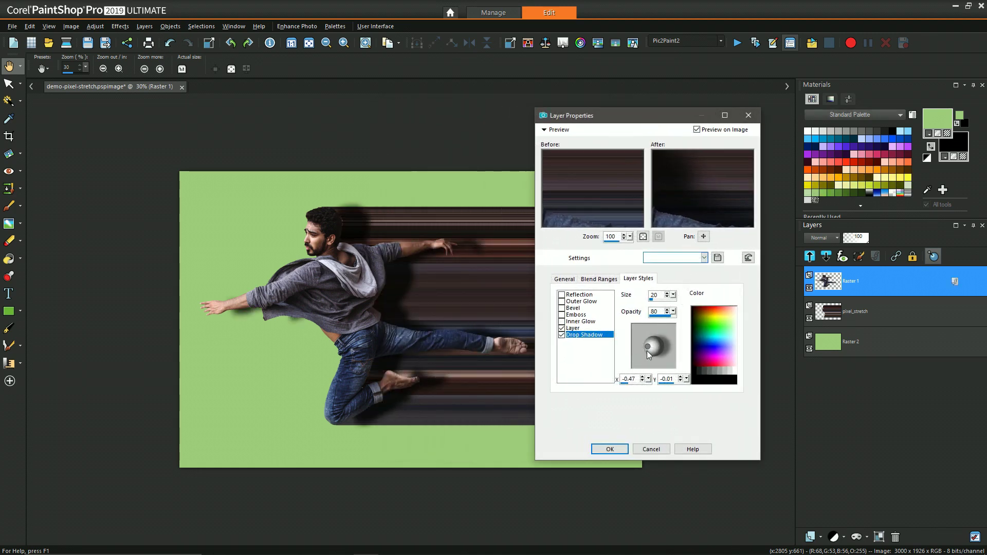
drag(647, 350, 647, 349)
drag(672, 312, 667, 314)
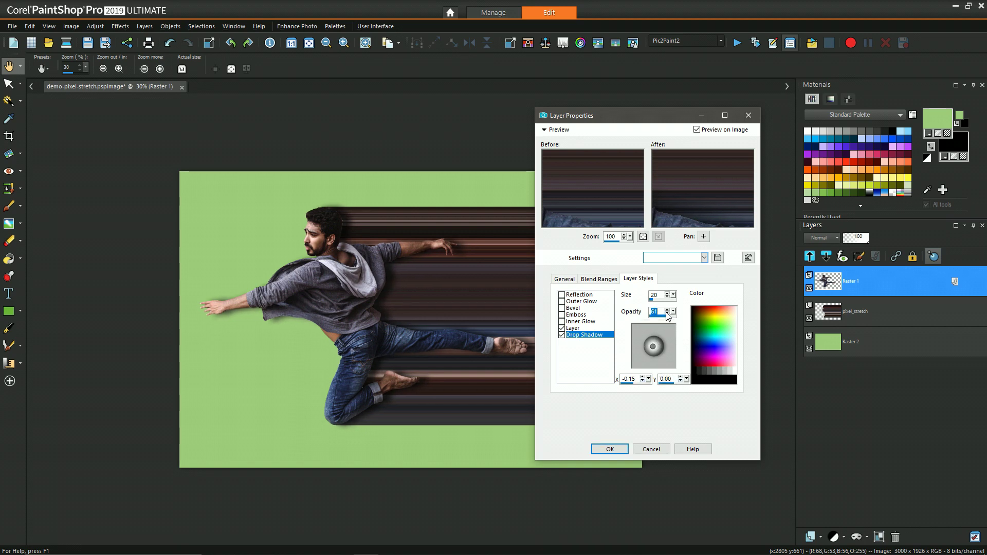
click(610, 450)
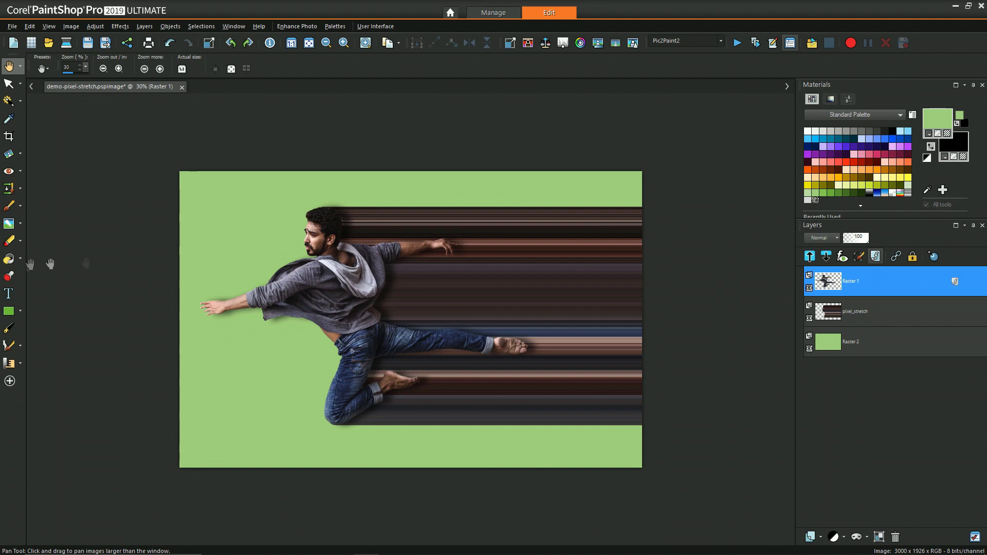
Add a new raster layer above Raster 2 and flood-fill it with the dark-edged vignette gradient.
click(881, 343)
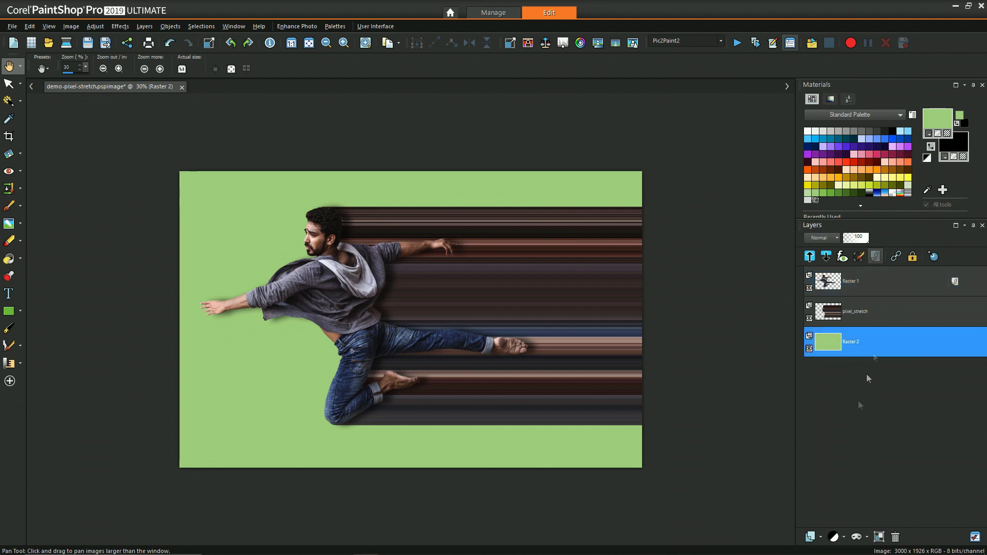
click(811, 537)
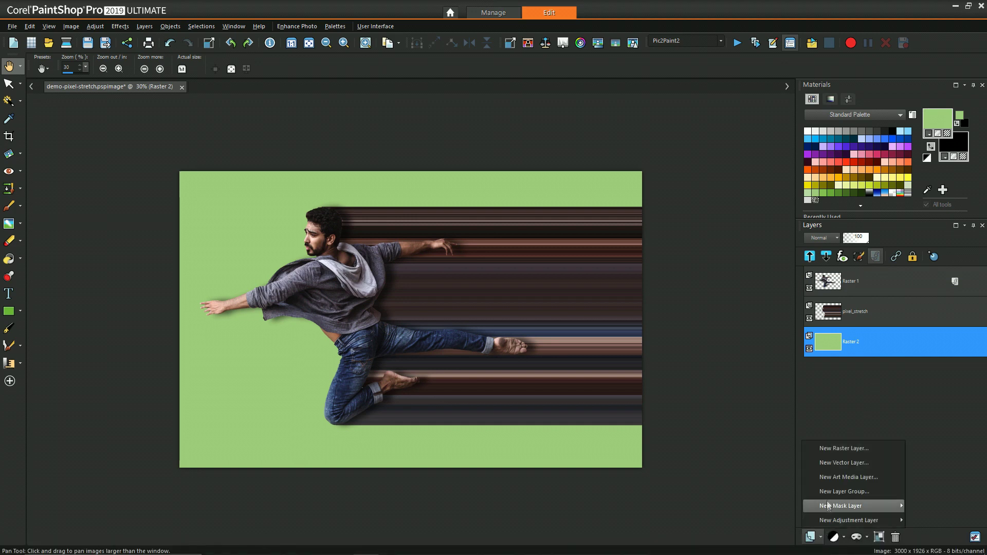
click(830, 449)
right_click(953, 141)
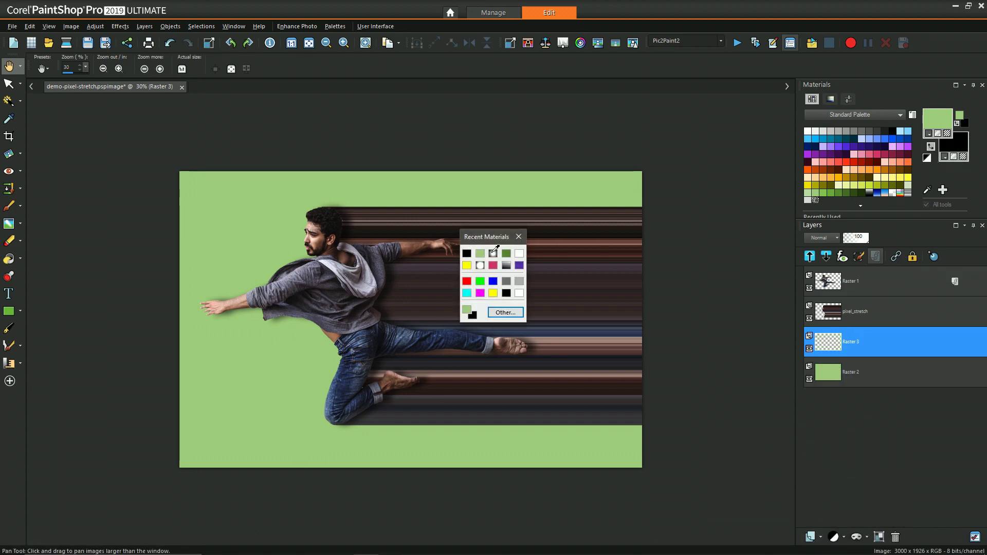
click(493, 253)
key(f)
right_click(257, 196)
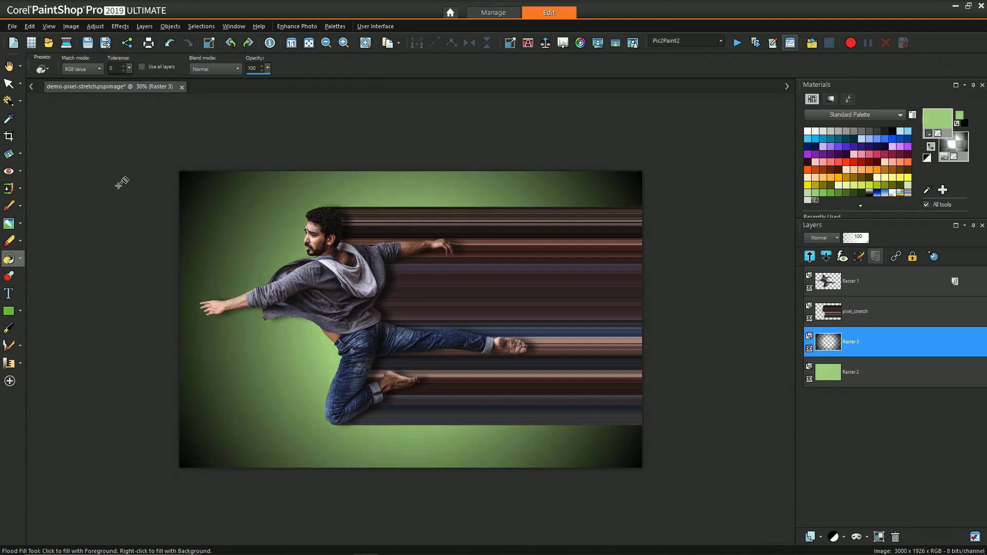
Lower the vignette layer's opacity to 57.
click(861, 240)
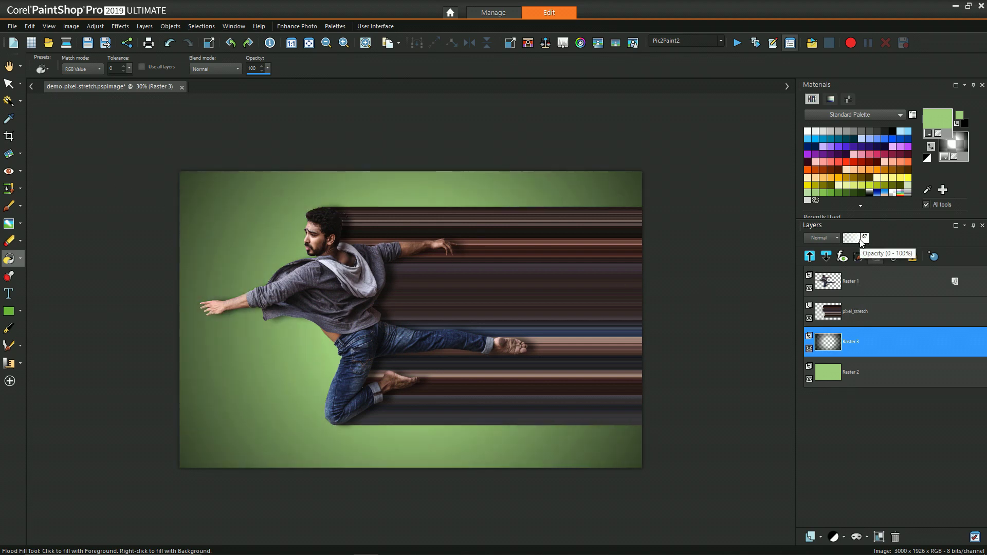
click(857, 240)
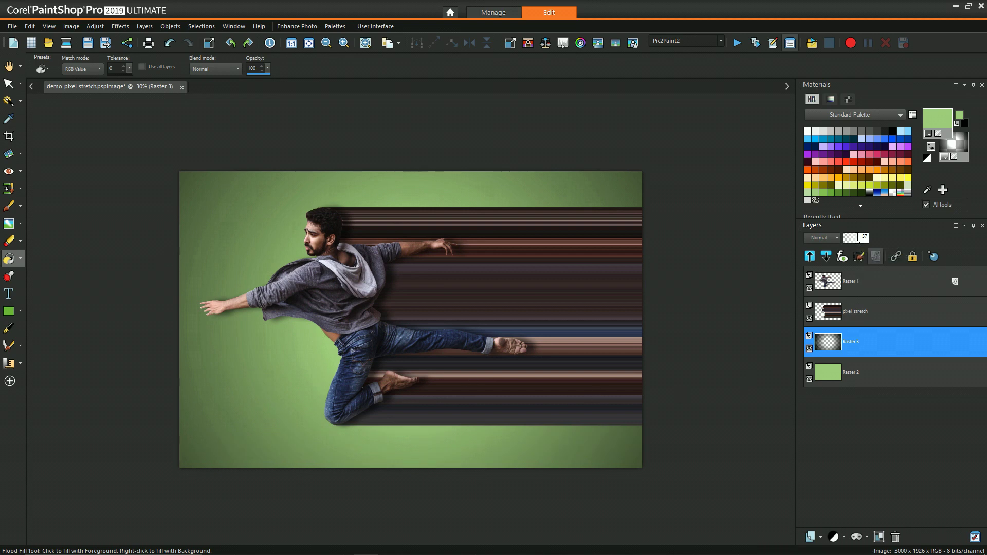
click(9, 66)
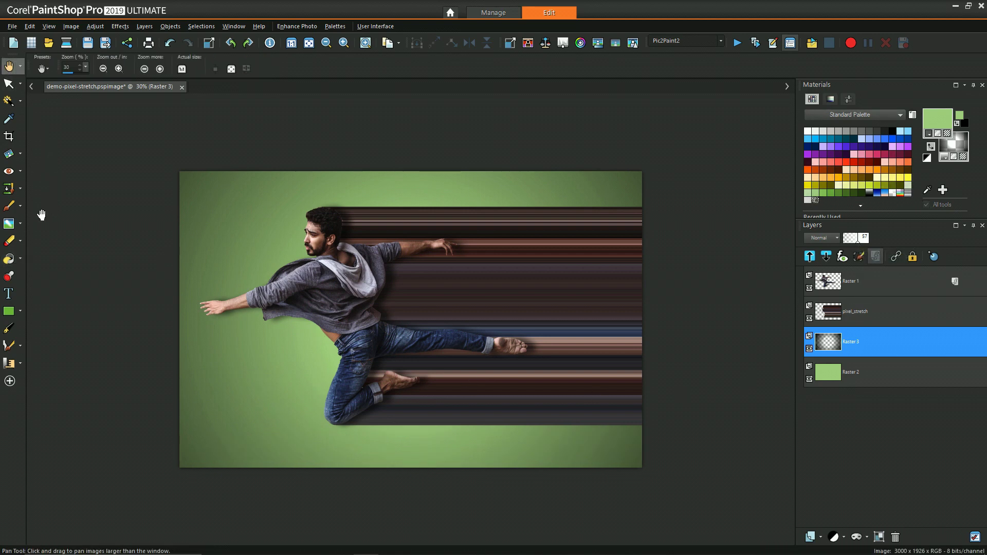